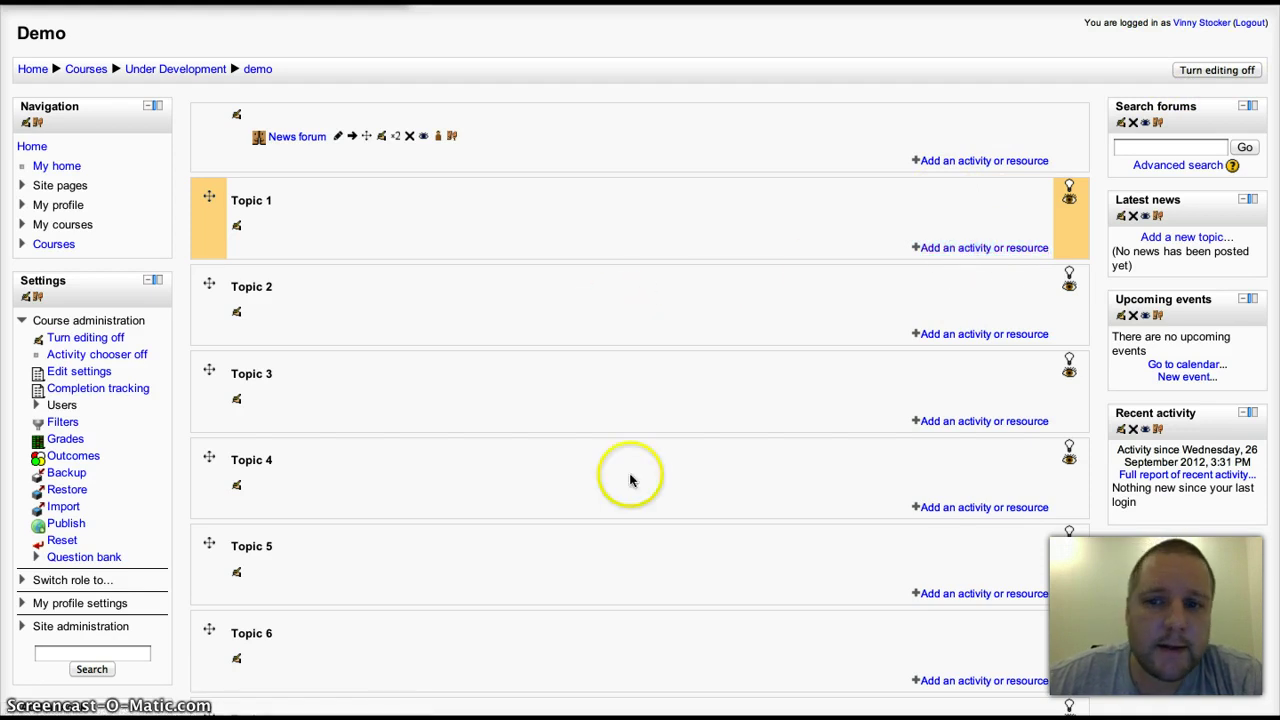
# - Open the 'Add an activity or resource' chooser under Topic 1 of the demo course
pyautogui.click(966, 248)
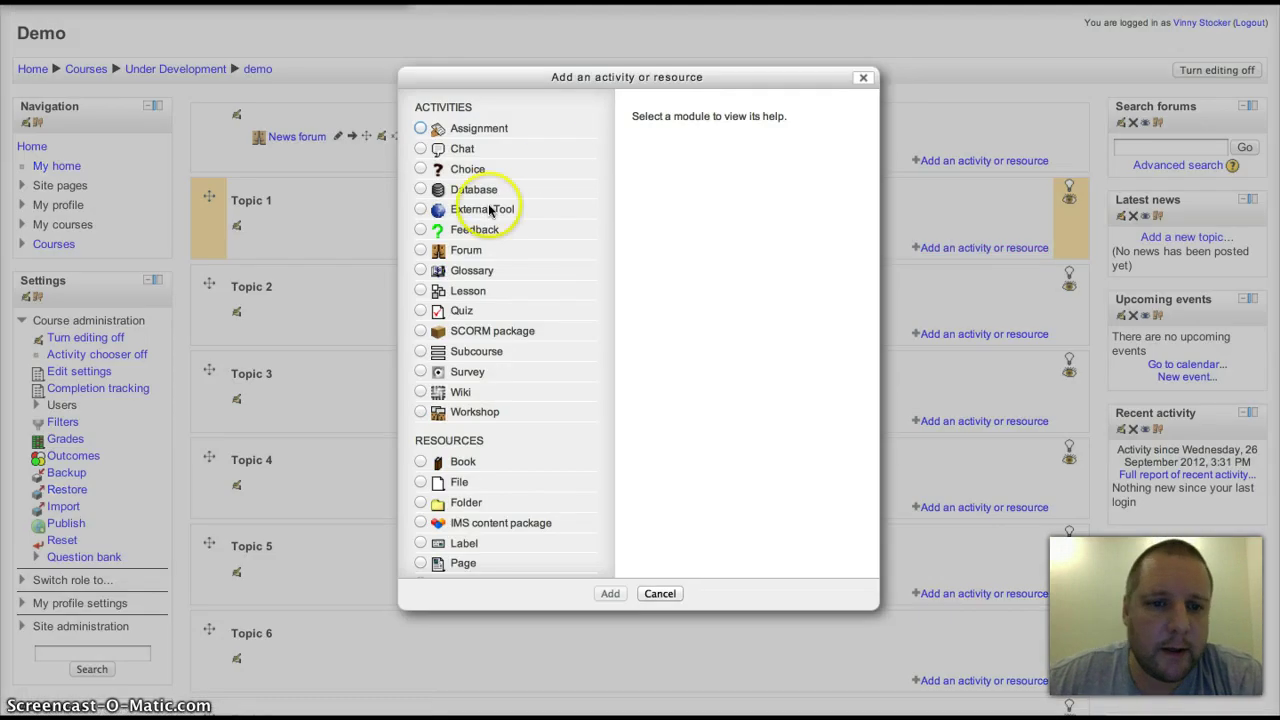
# - Select Forum in the chooser, read its help text, and add it to Topic 1
pyautogui.click(421, 250)
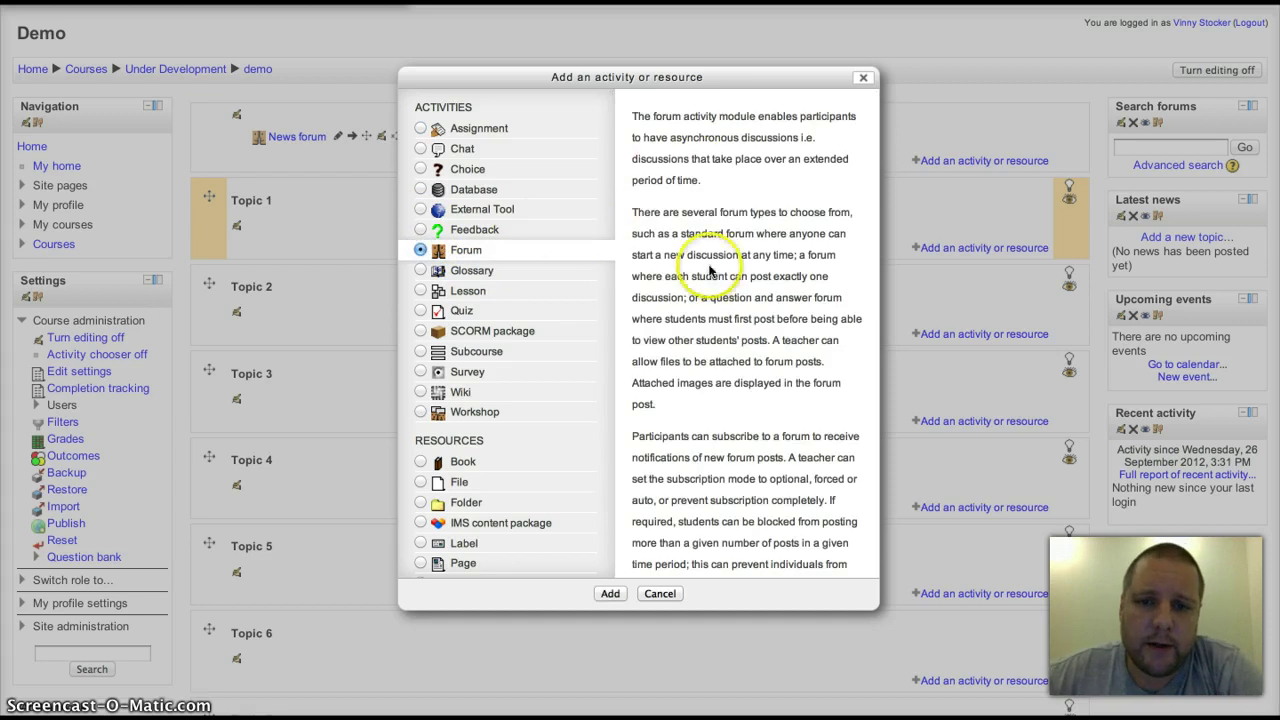
pyautogui.rightClick(718, 340)
pyautogui.click(722, 288)
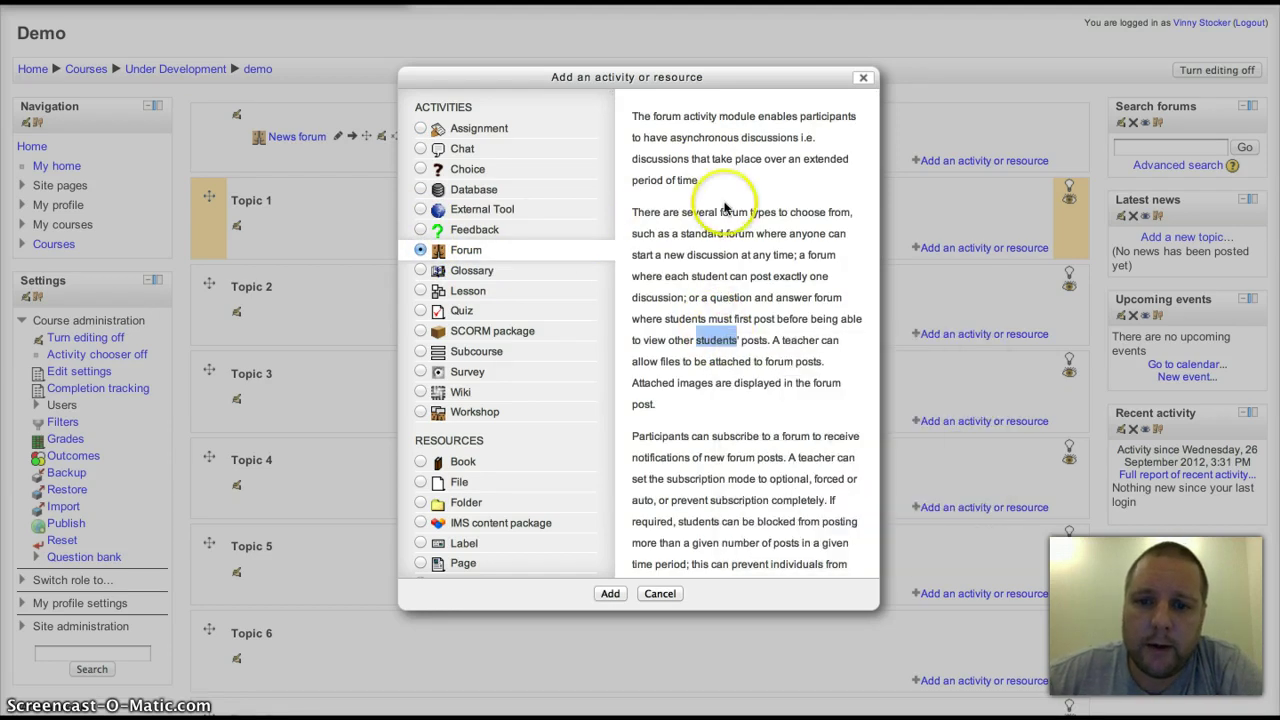
pyautogui.scroll(-1, 732, 305)
pyautogui.scroll(-3, 732, 305)
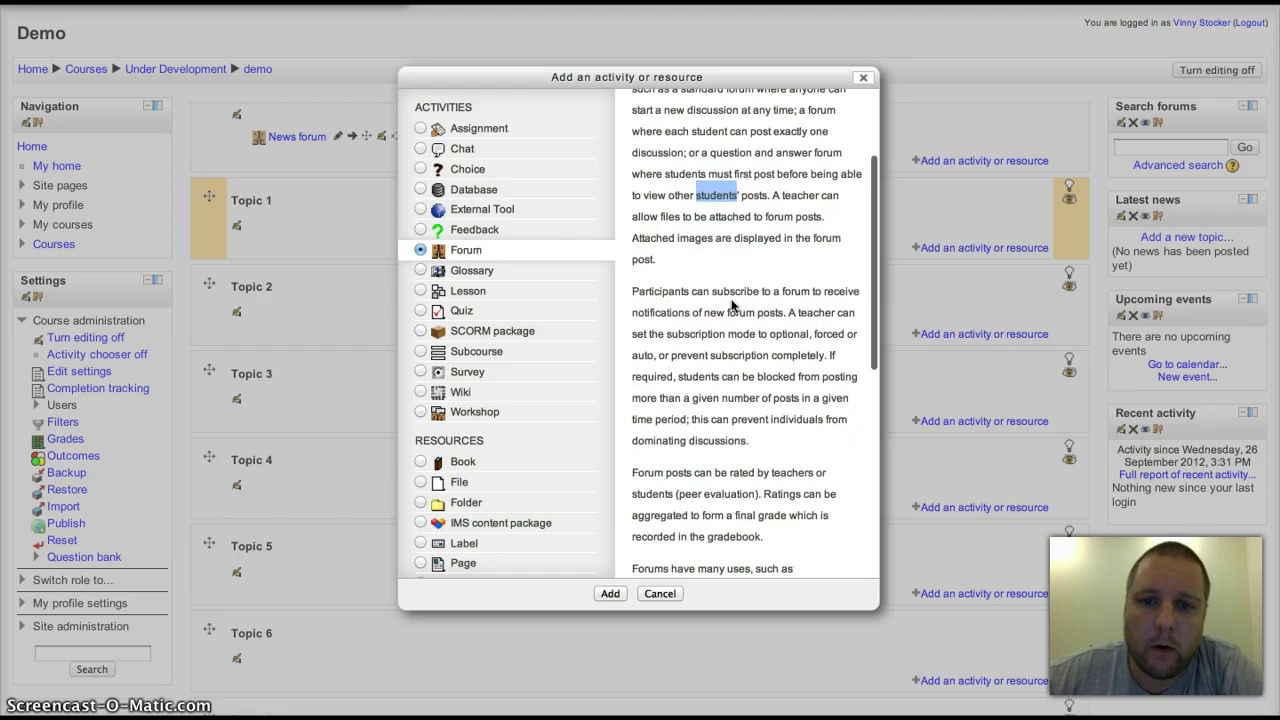
pyautogui.scroll(-3, 741, 273)
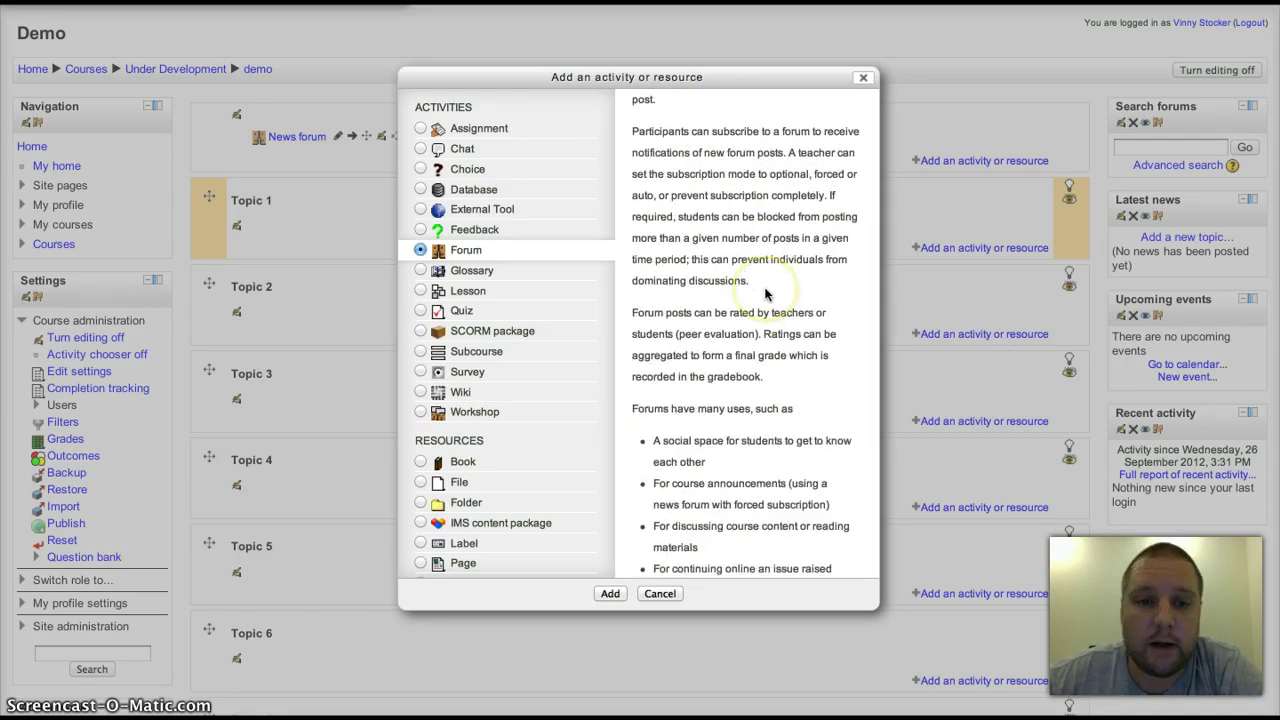
pyautogui.scroll(-5, 741, 273)
pyautogui.scroll(-2, 766, 292)
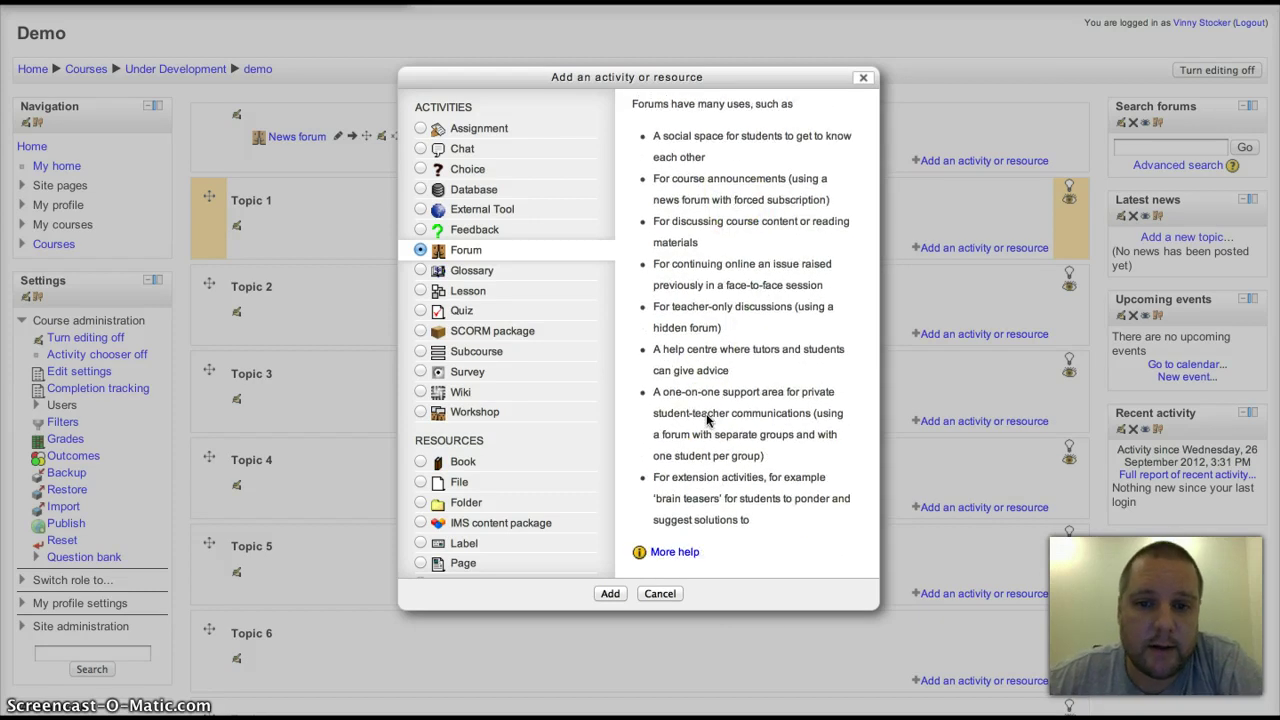
pyautogui.scroll(1, 707, 420)
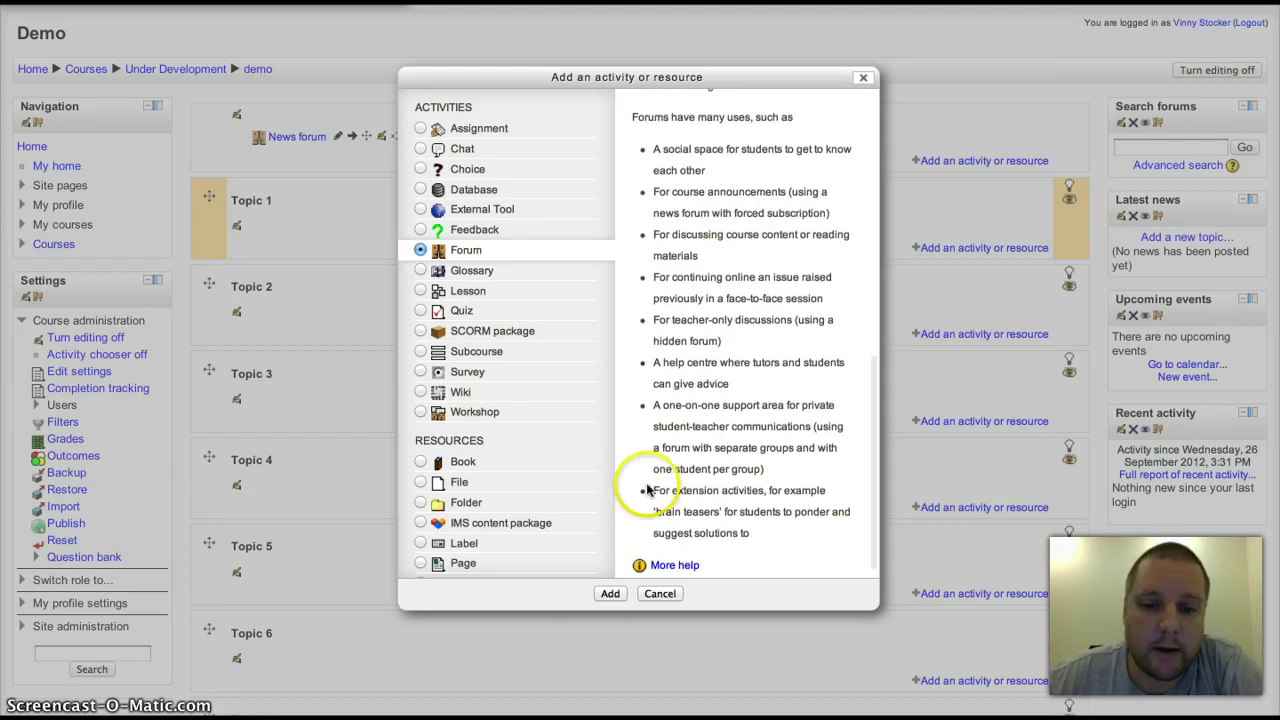
pyautogui.click(609, 594)
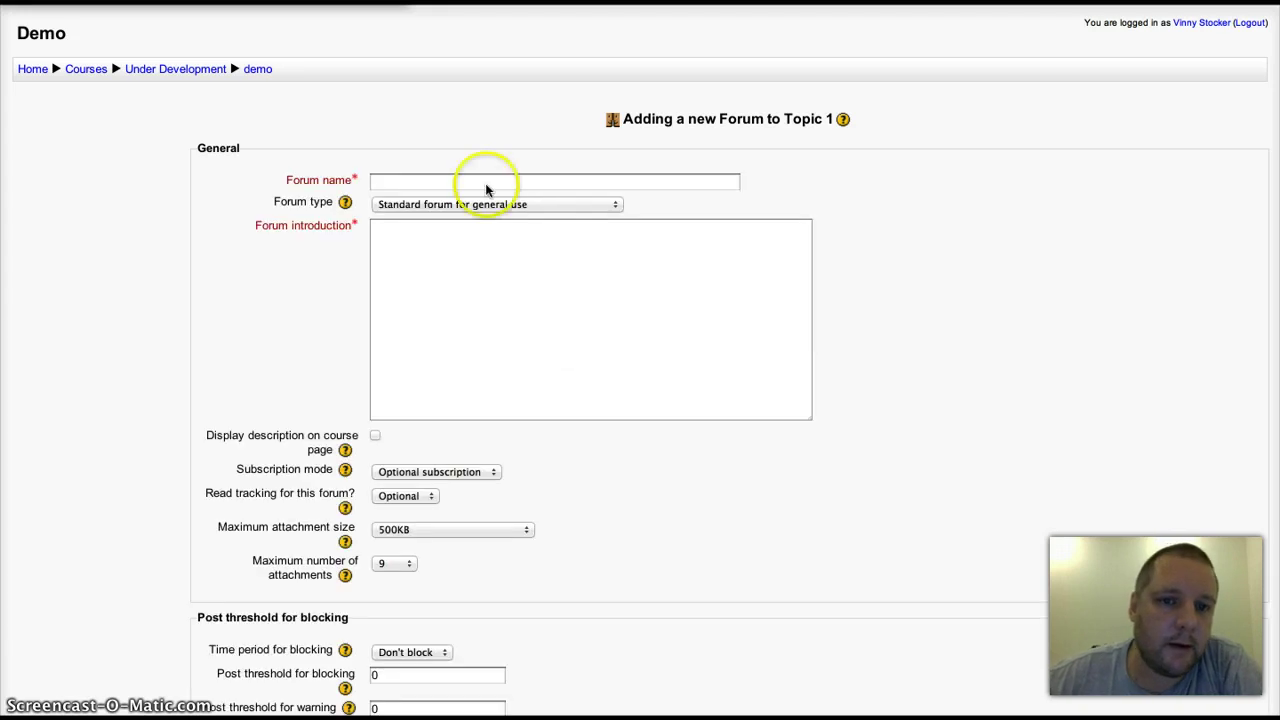
# - Review each Forum type option, including A single simple discussion, in the type list
pyautogui.click(484, 183)
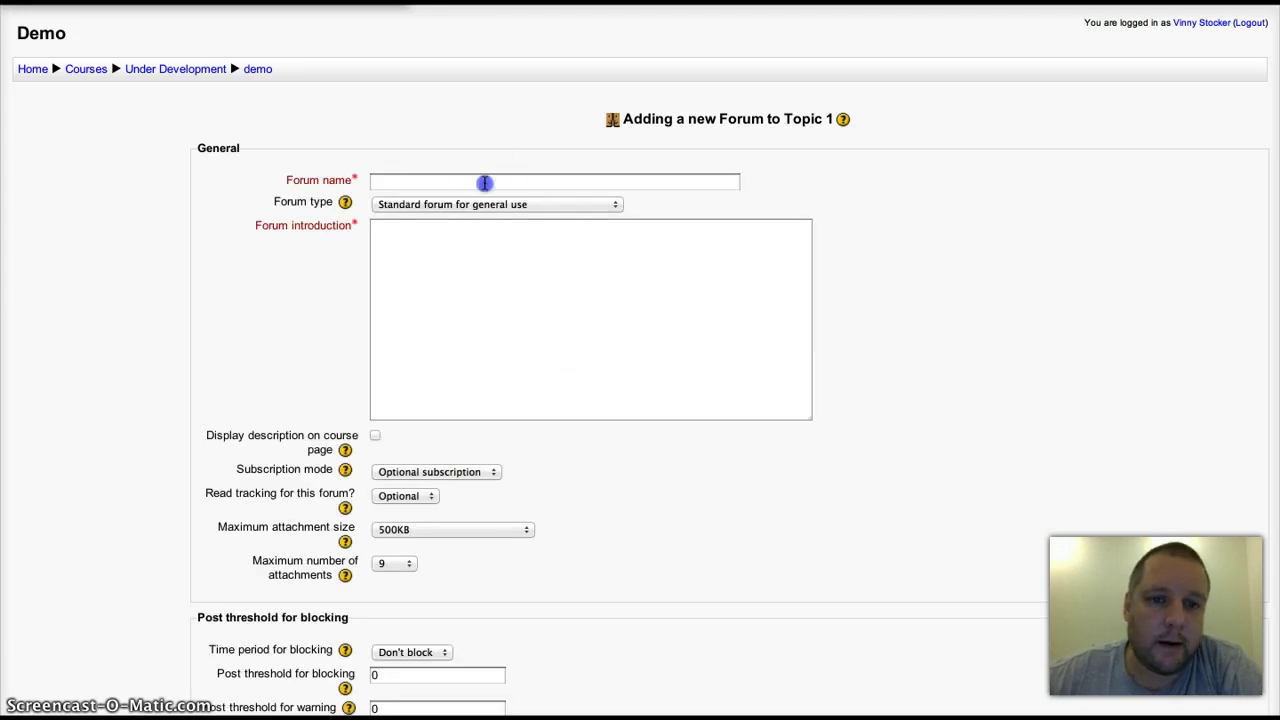
pyautogui.click(409, 205)
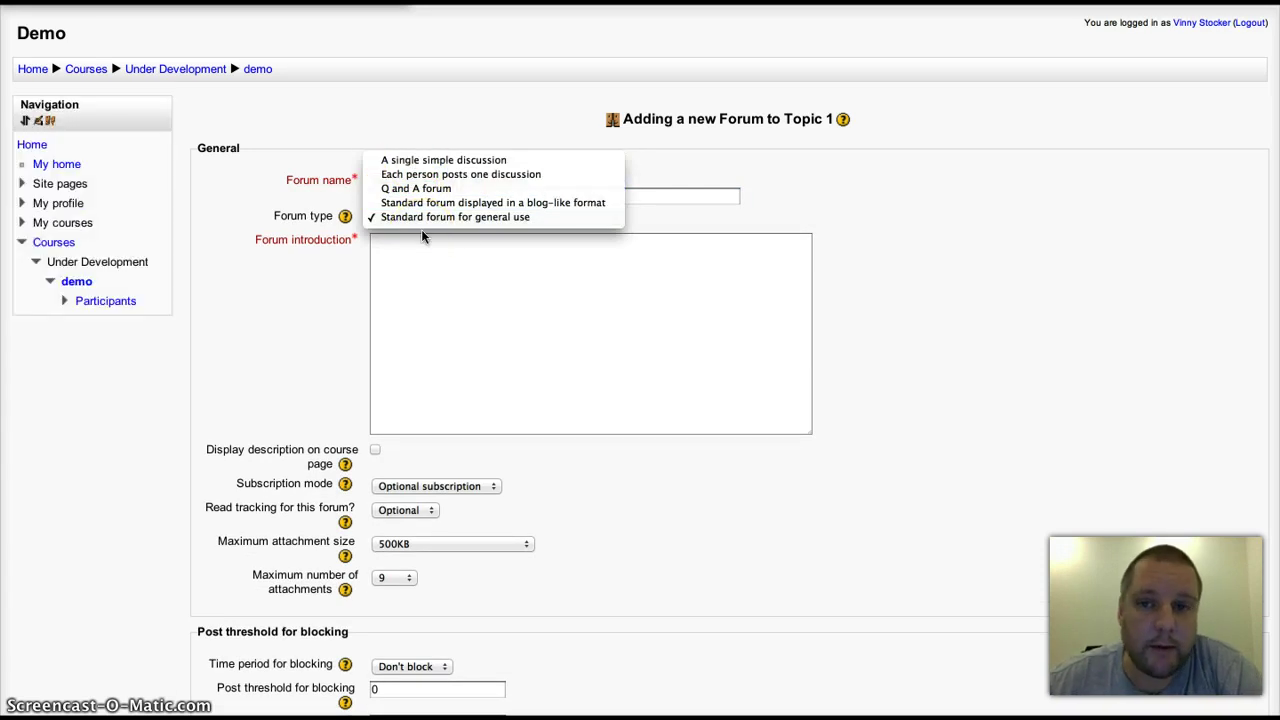
pyautogui.moveTo(421, 236); pyautogui.dragTo(470, 163)
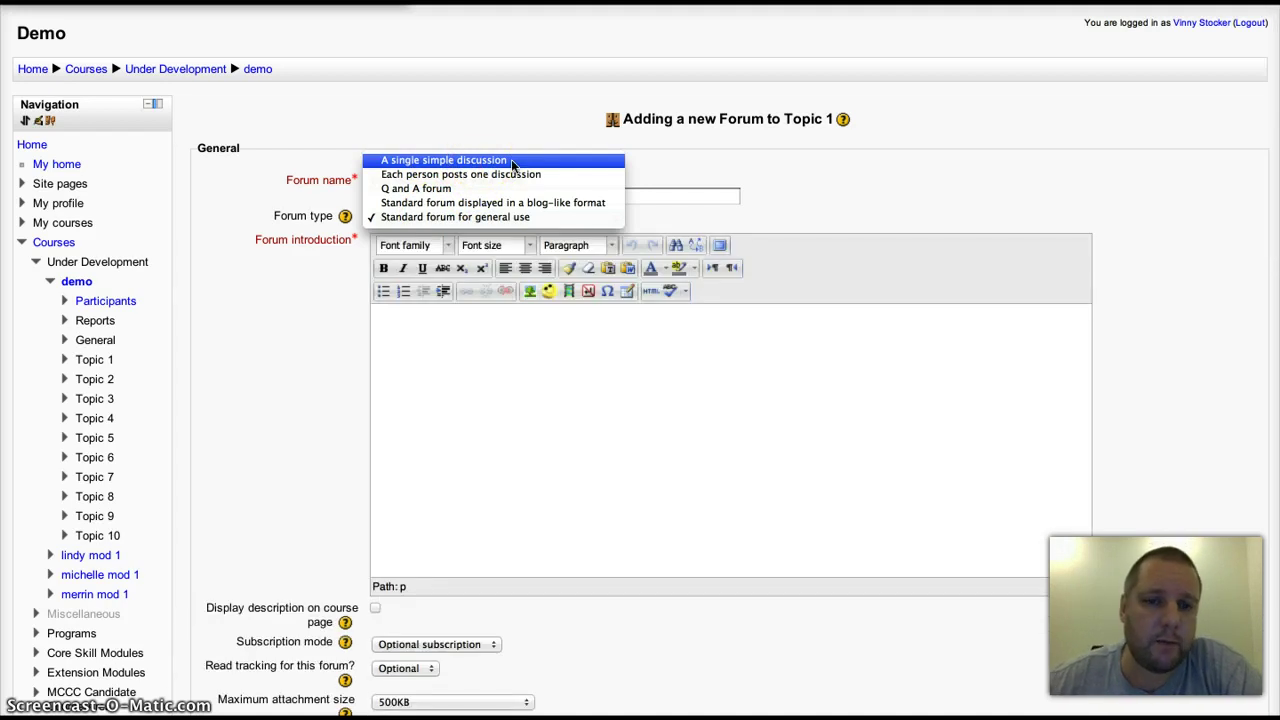
pyautogui.moveTo(512, 165); pyautogui.dragTo(547, 178)
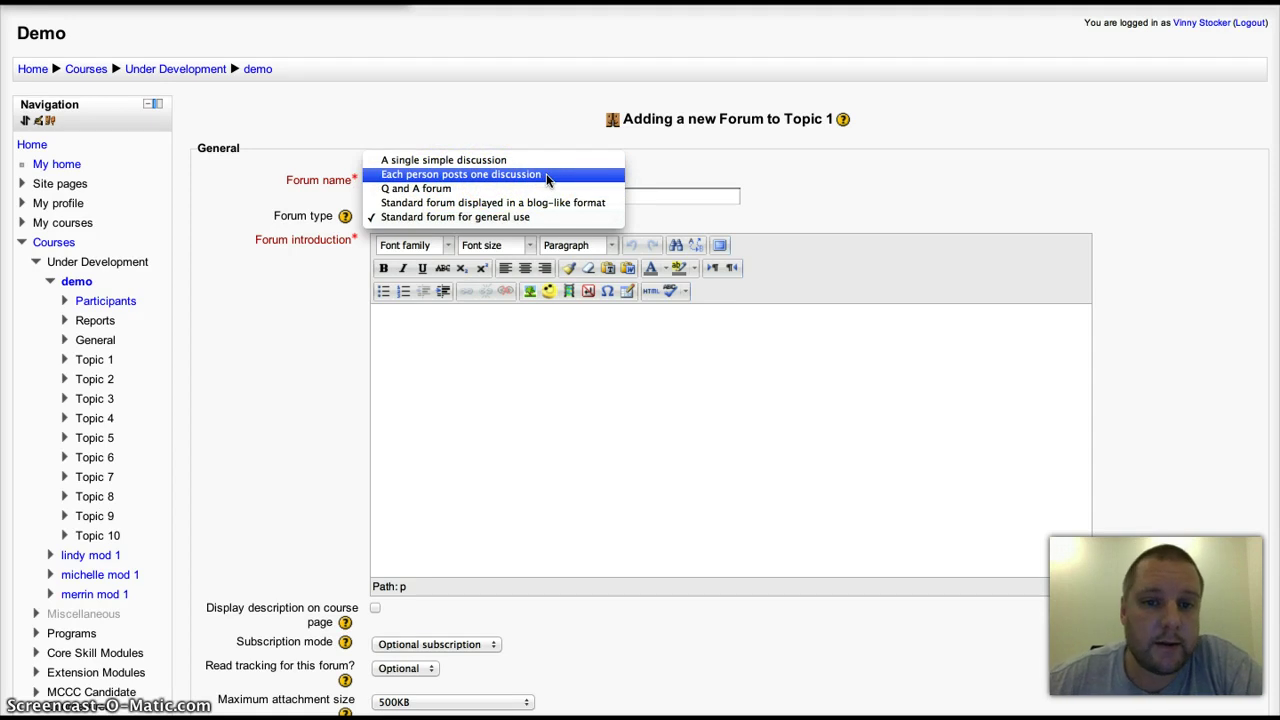
pyautogui.moveTo(547, 178); pyautogui.dragTo(545, 222)
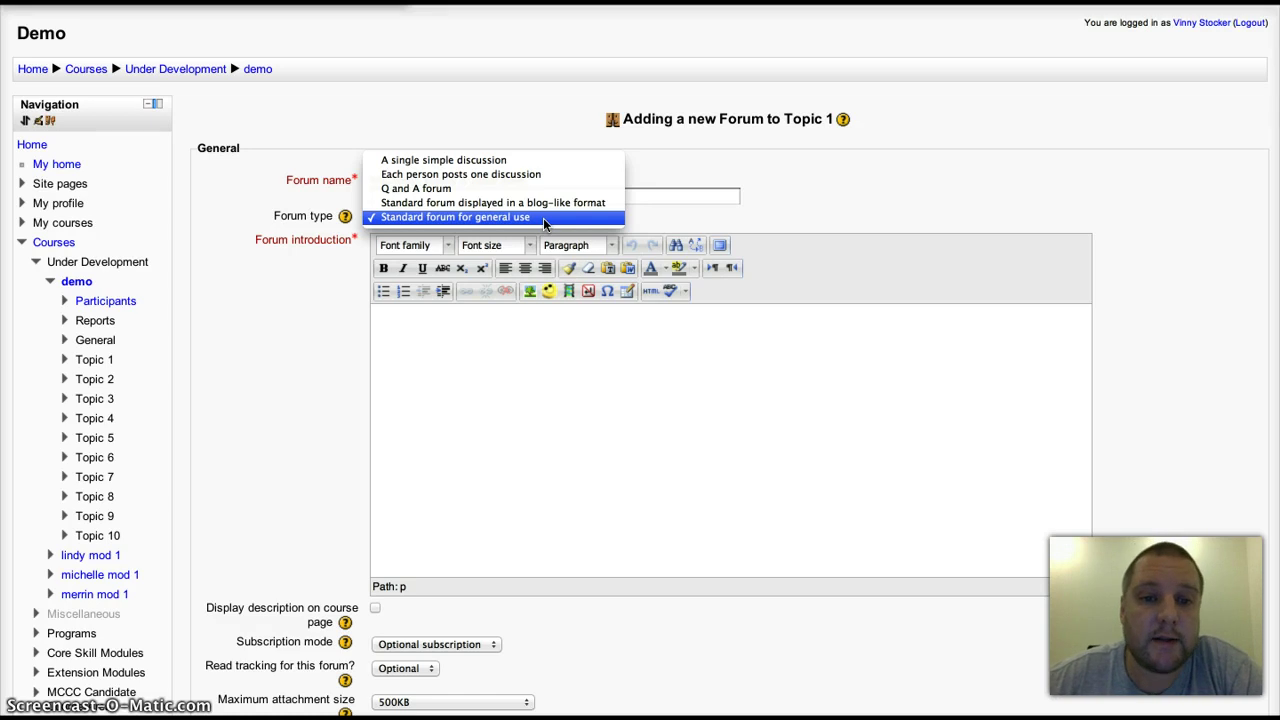
# - Look over the Q and A forum type before settling on Standard forum for general use
pyautogui.moveTo(543, 218); pyautogui.dragTo(424, 193)
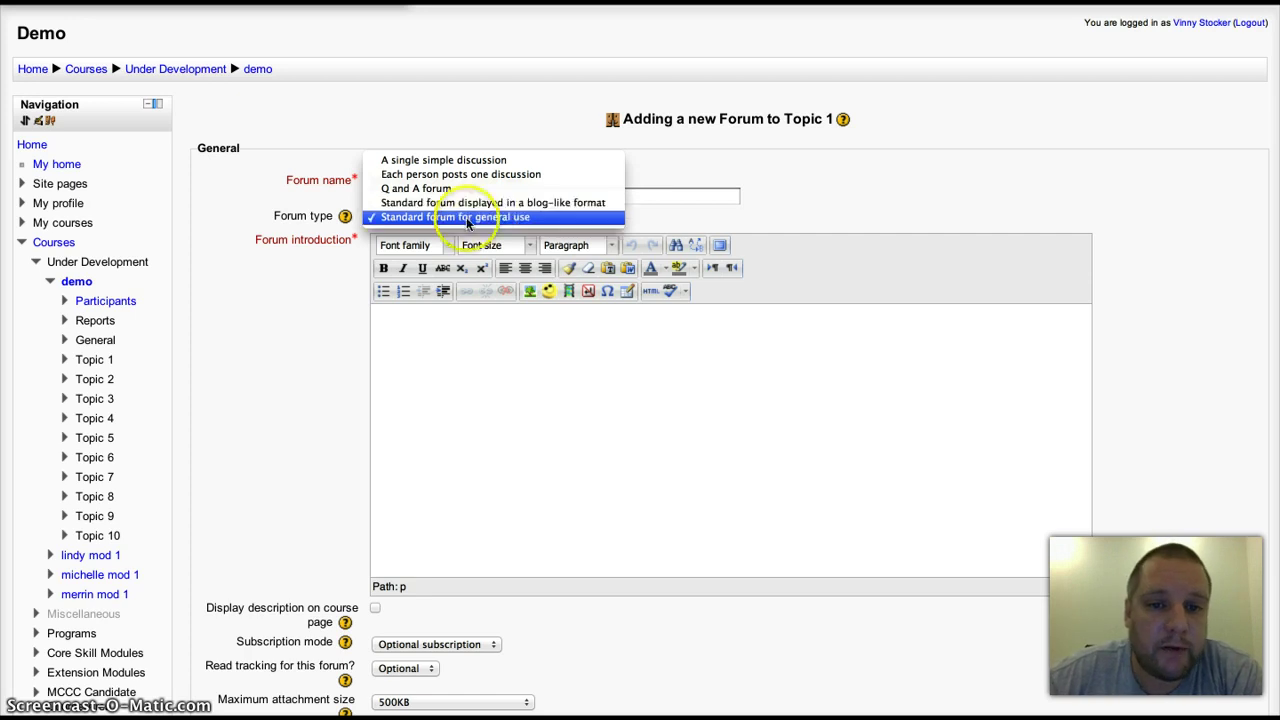
# - Keep Standard forum for general use and display the description on the course page
pyautogui.click(563, 457)
pyautogui.click(496, 431)
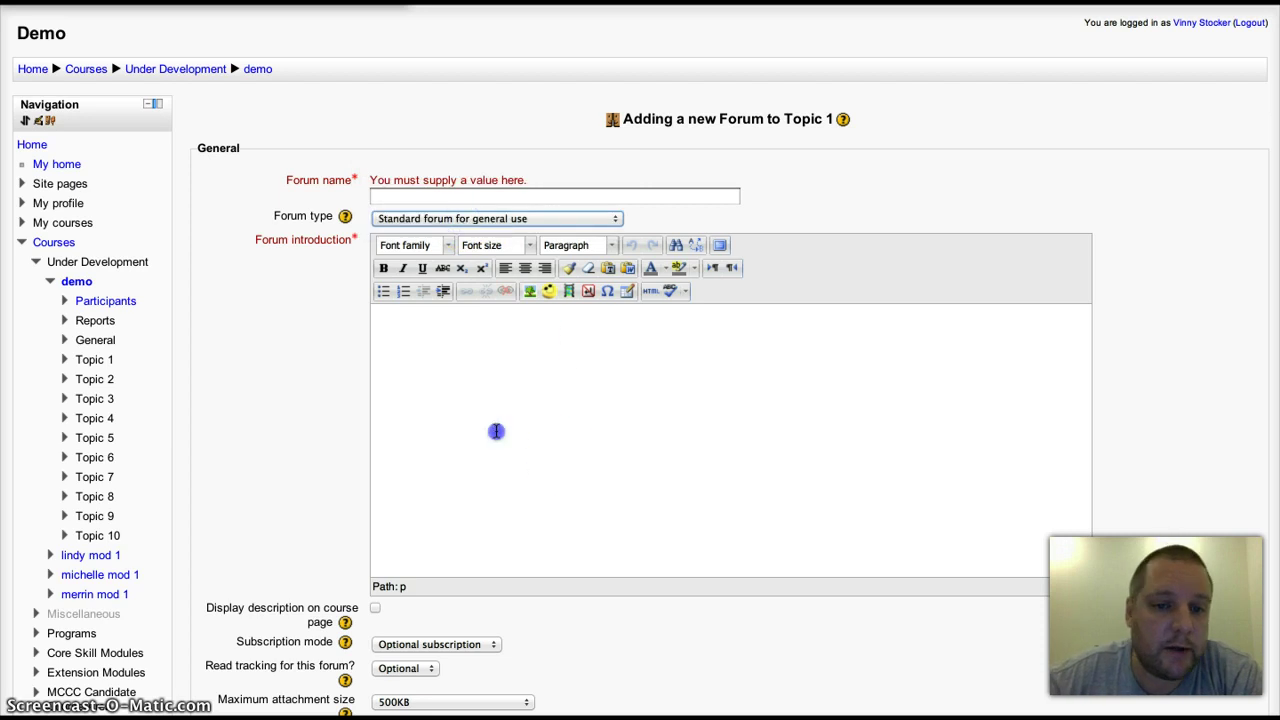
pyautogui.scroll(-3, 496, 431)
pyautogui.scroll(-6, 496, 431)
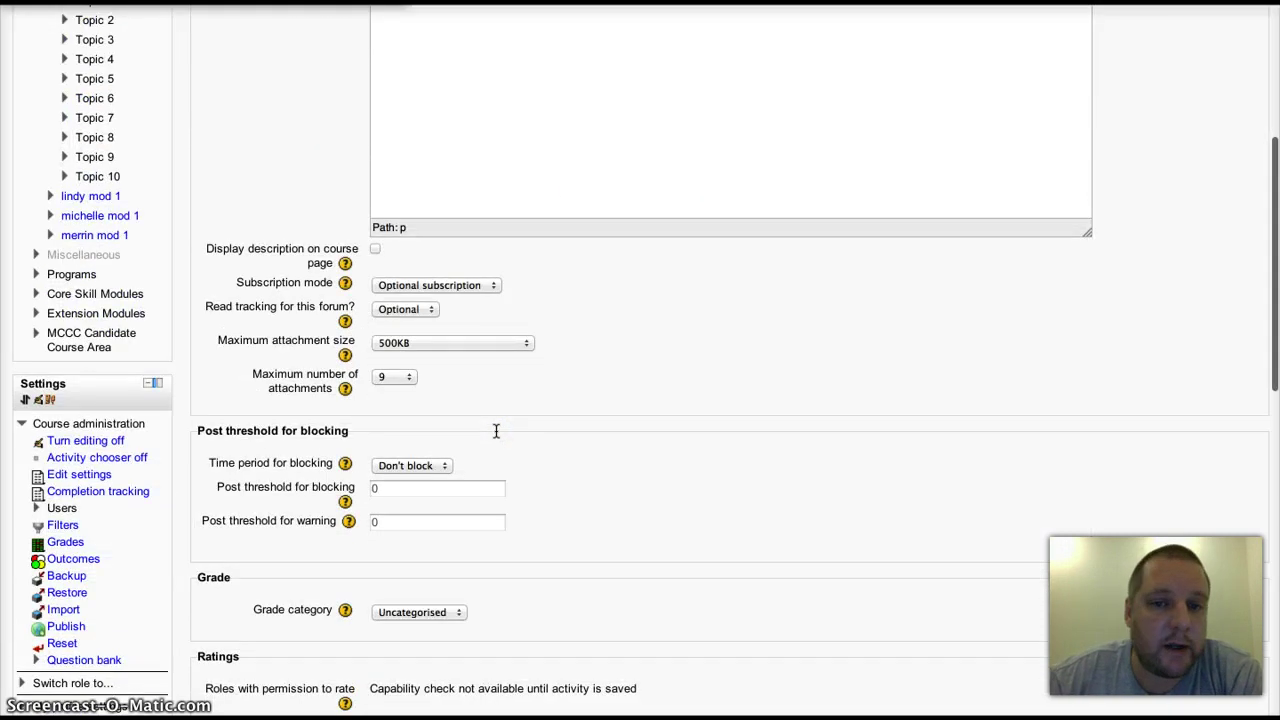
pyautogui.click(420, 290)
pyautogui.click(374, 250)
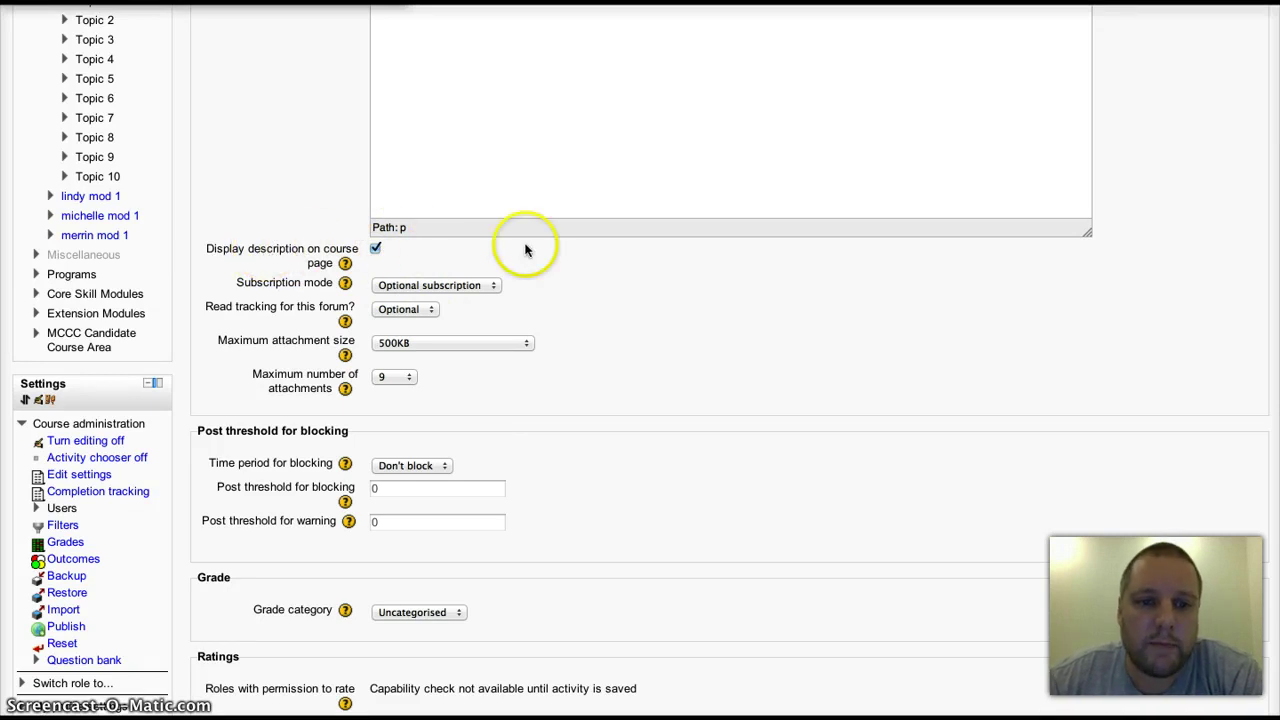
# - Leave the subscription mode as Optional subscription after considering Auto subscription
pyautogui.scroll(-2, 594, 270)
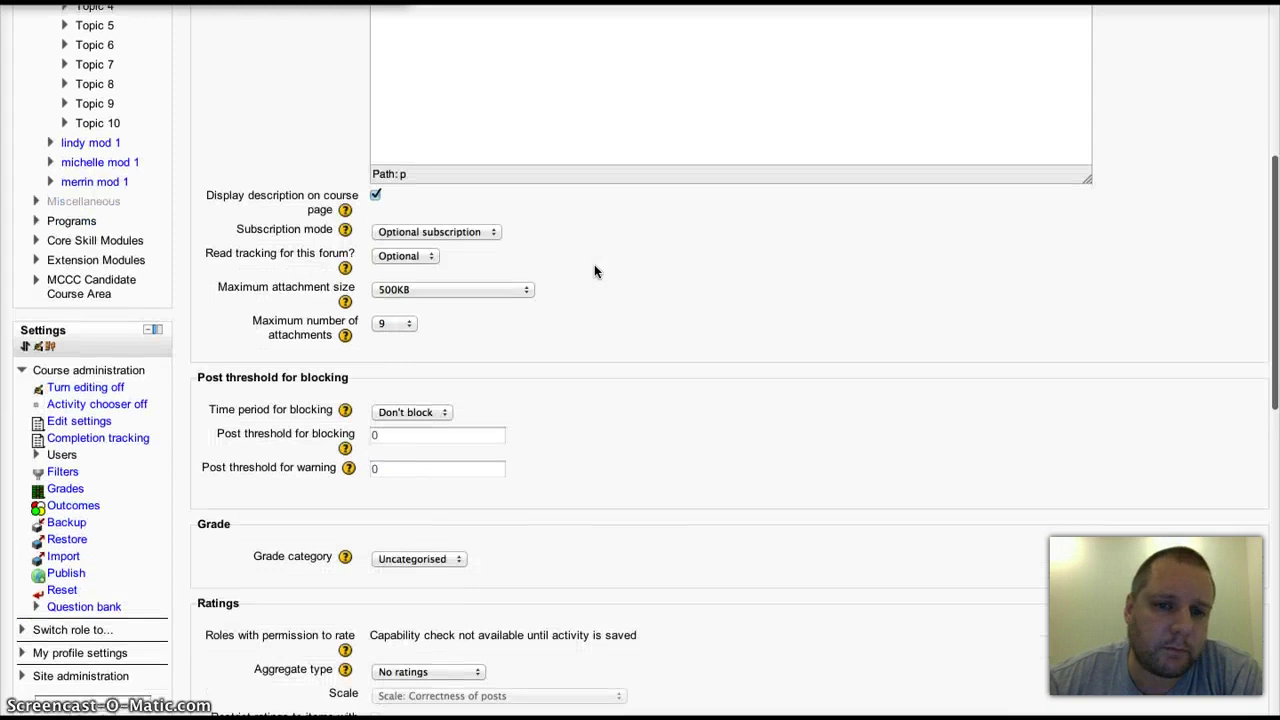
pyautogui.click(490, 233)
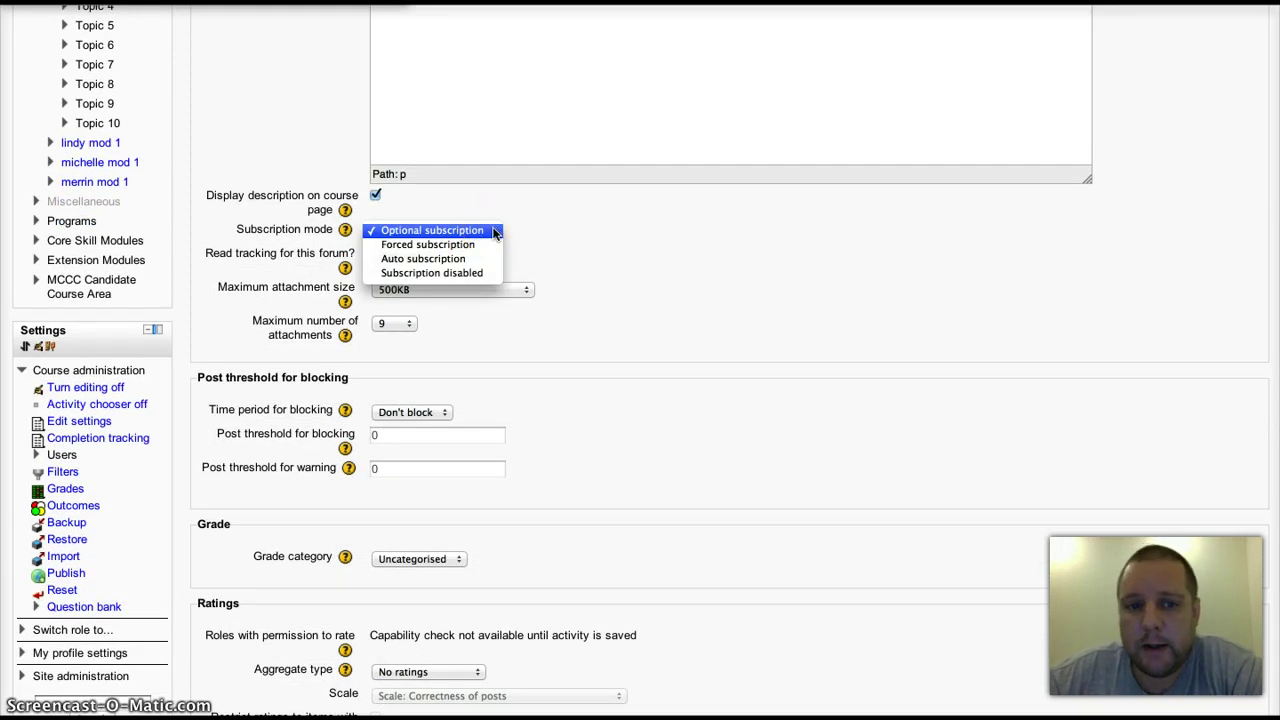
pyautogui.moveTo(490, 234); pyautogui.dragTo(435, 261)
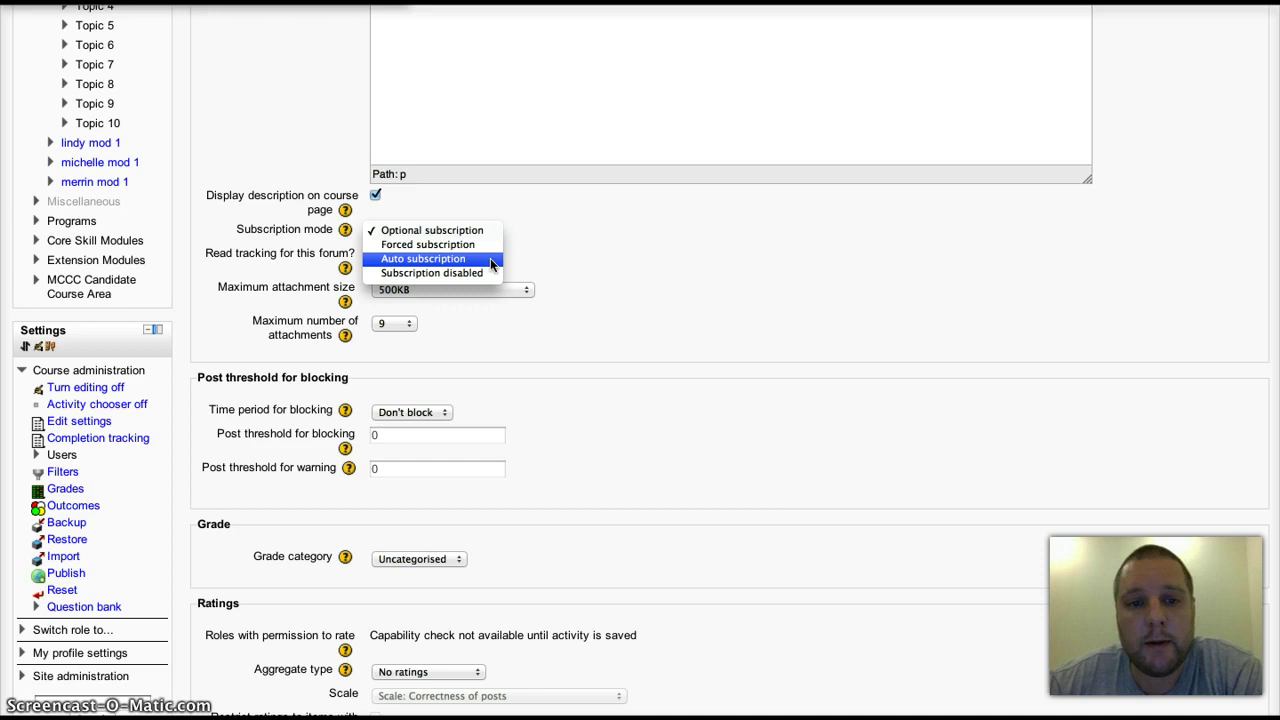
pyautogui.click(541, 256)
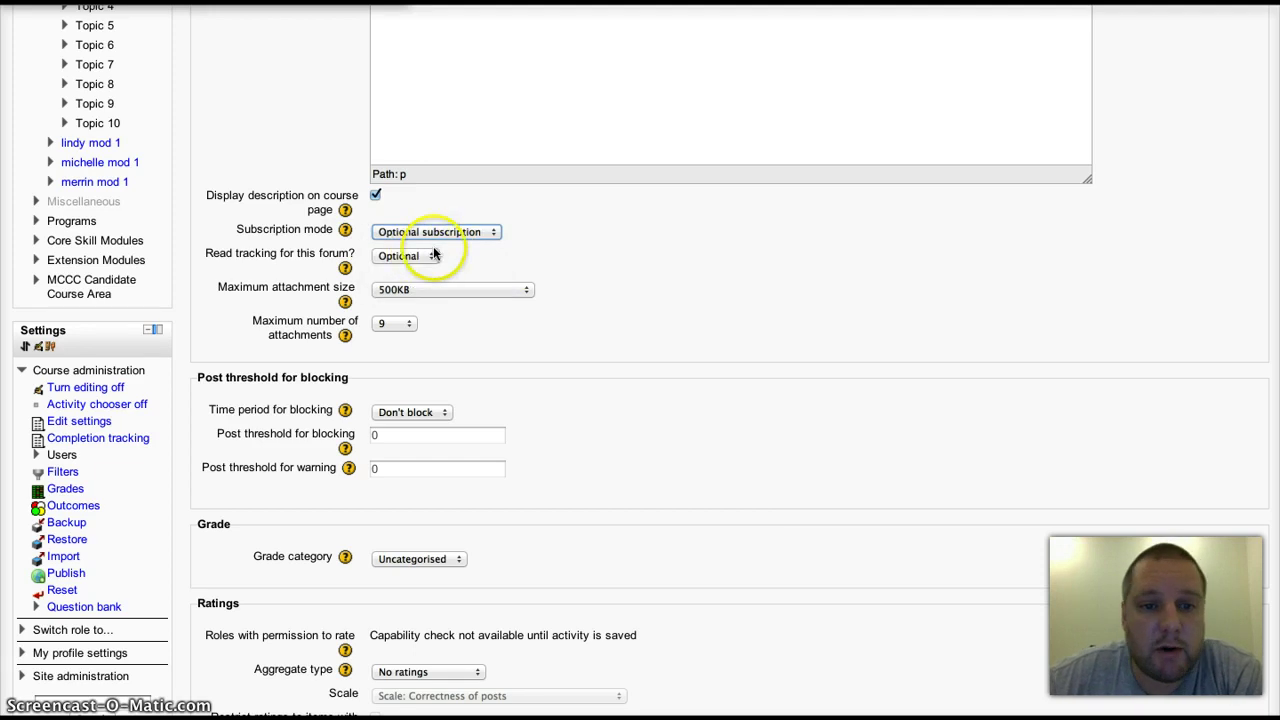
# - Set 'Read tracking for this forum?' to On
pyautogui.scroll(-1, 597, 252)
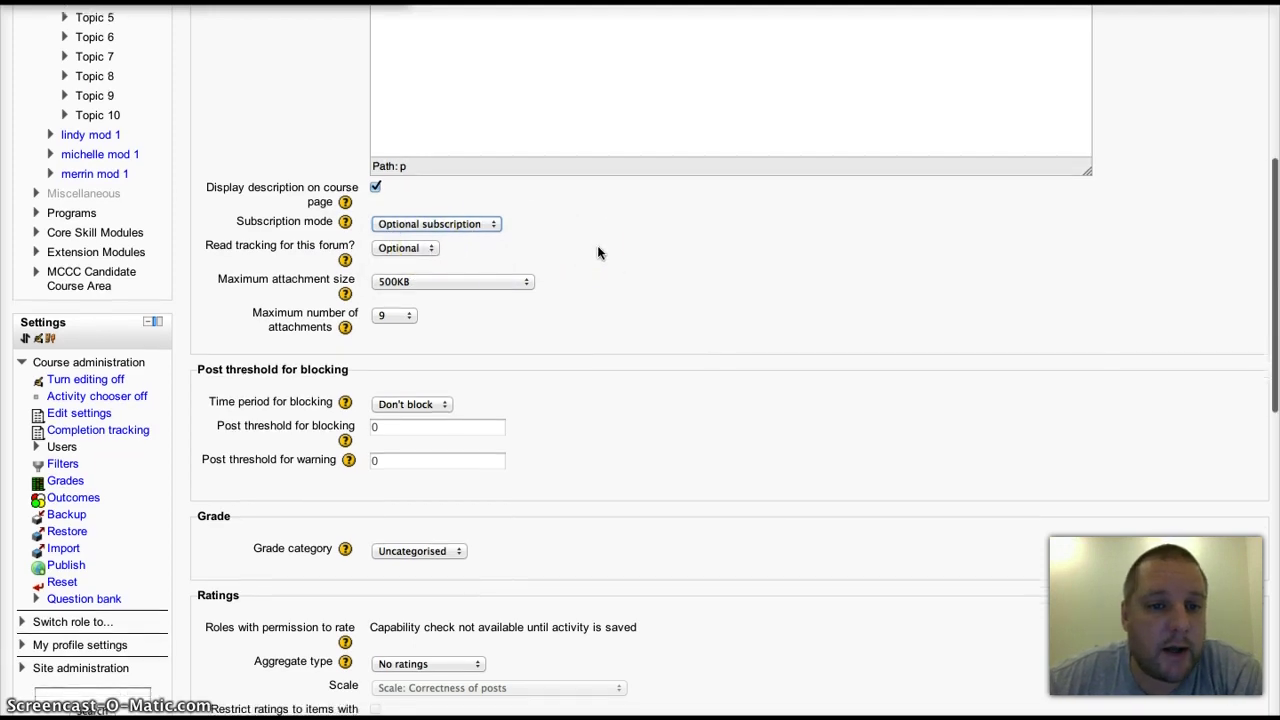
pyautogui.scroll(-1, 597, 252)
pyautogui.click(434, 203)
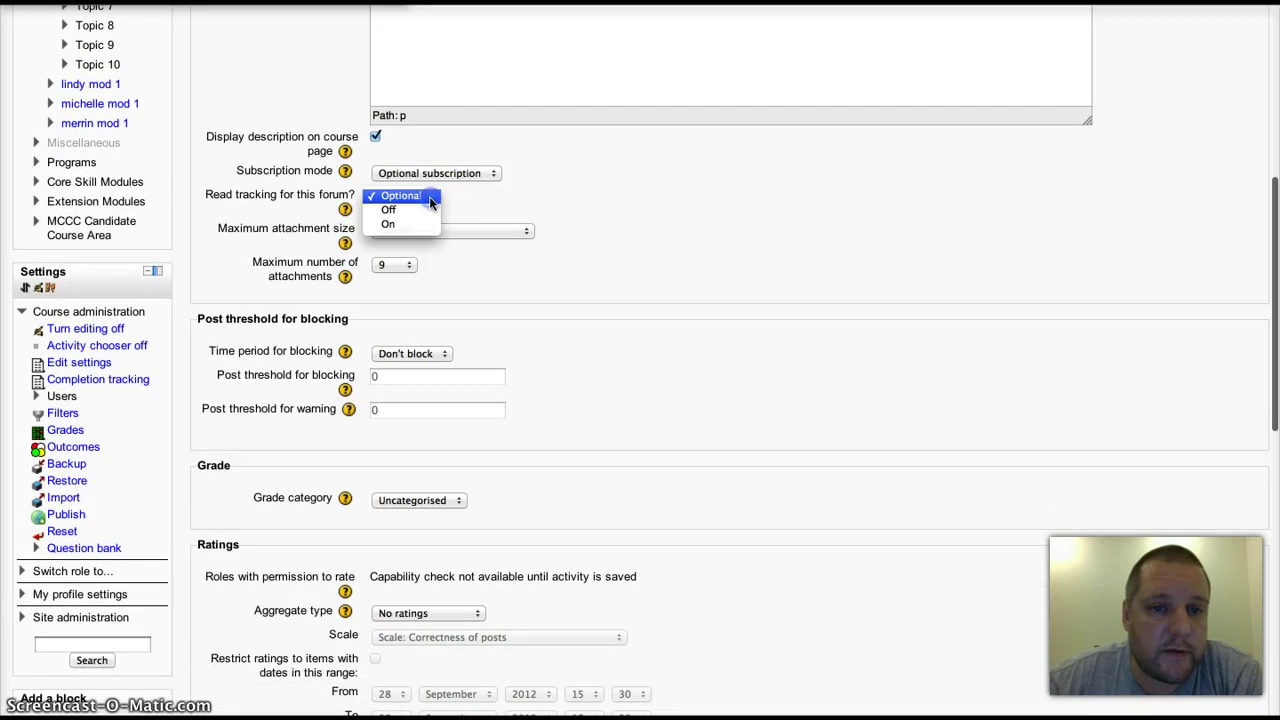
pyautogui.click(429, 224)
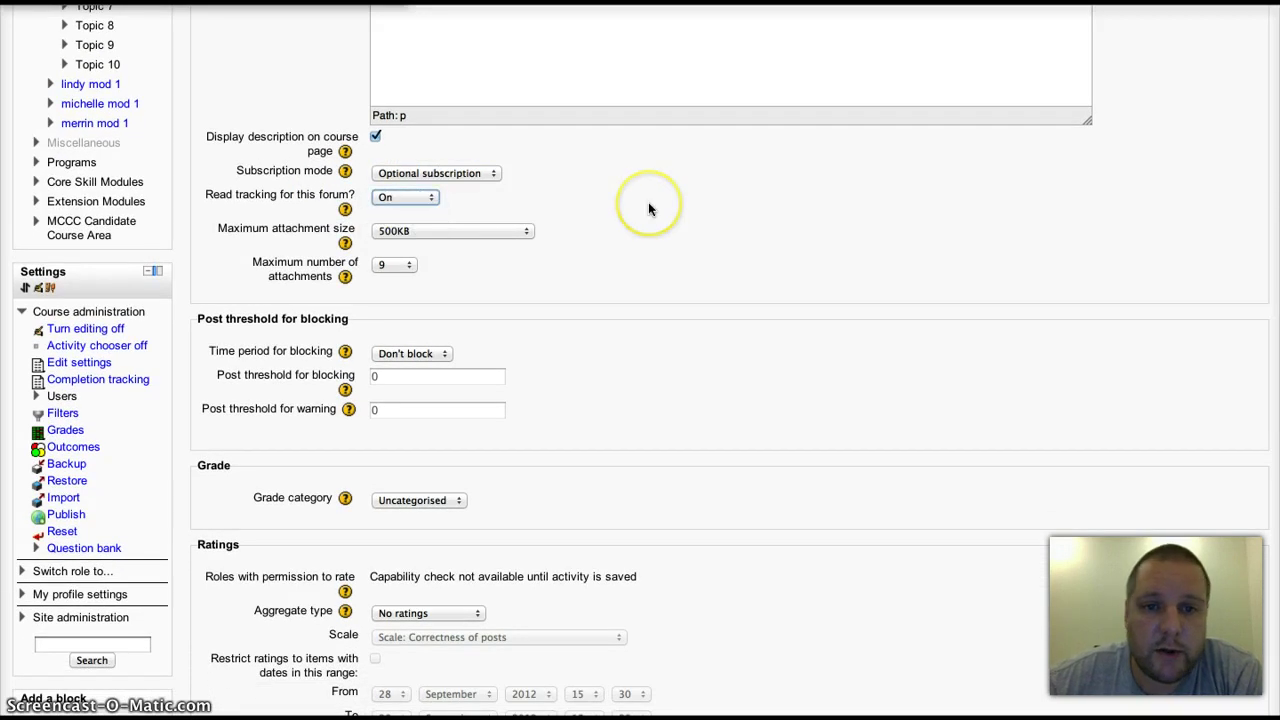
pyautogui.scroll(-1, 648, 209)
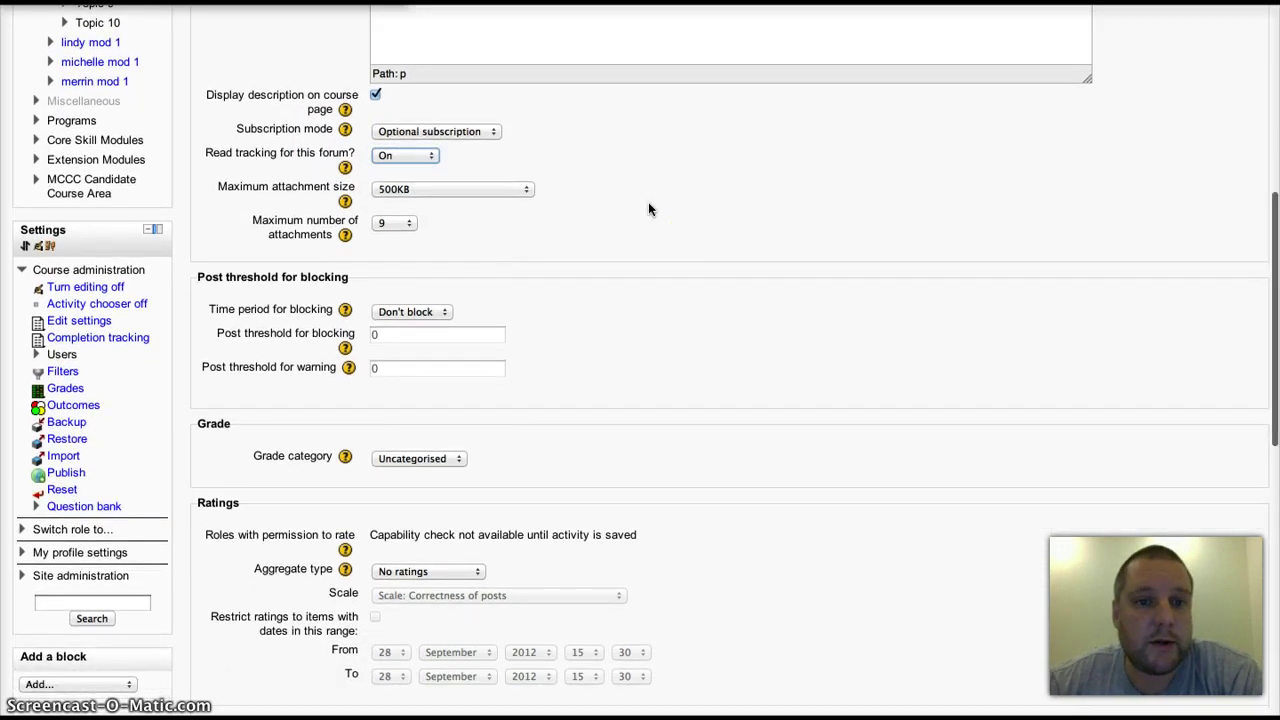
pyautogui.click(410, 190)
pyautogui.scroll(-2, 677, 209)
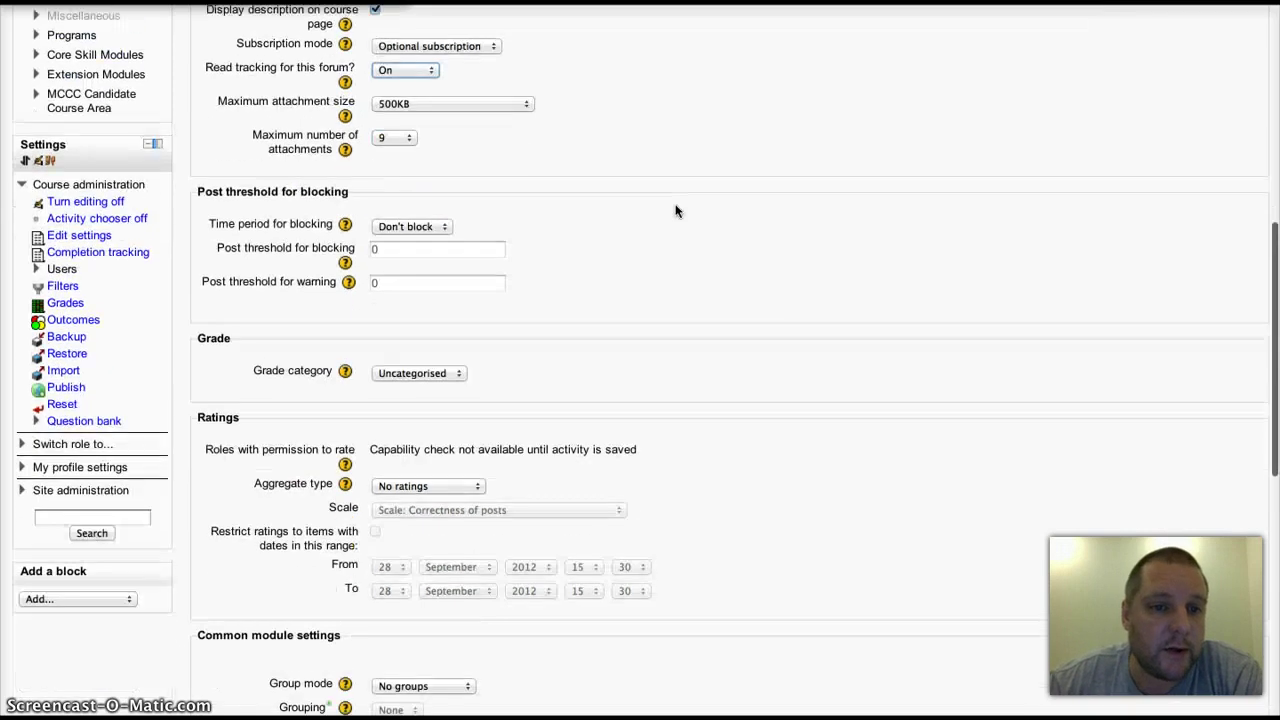
pyautogui.scroll(-1, 675, 210)
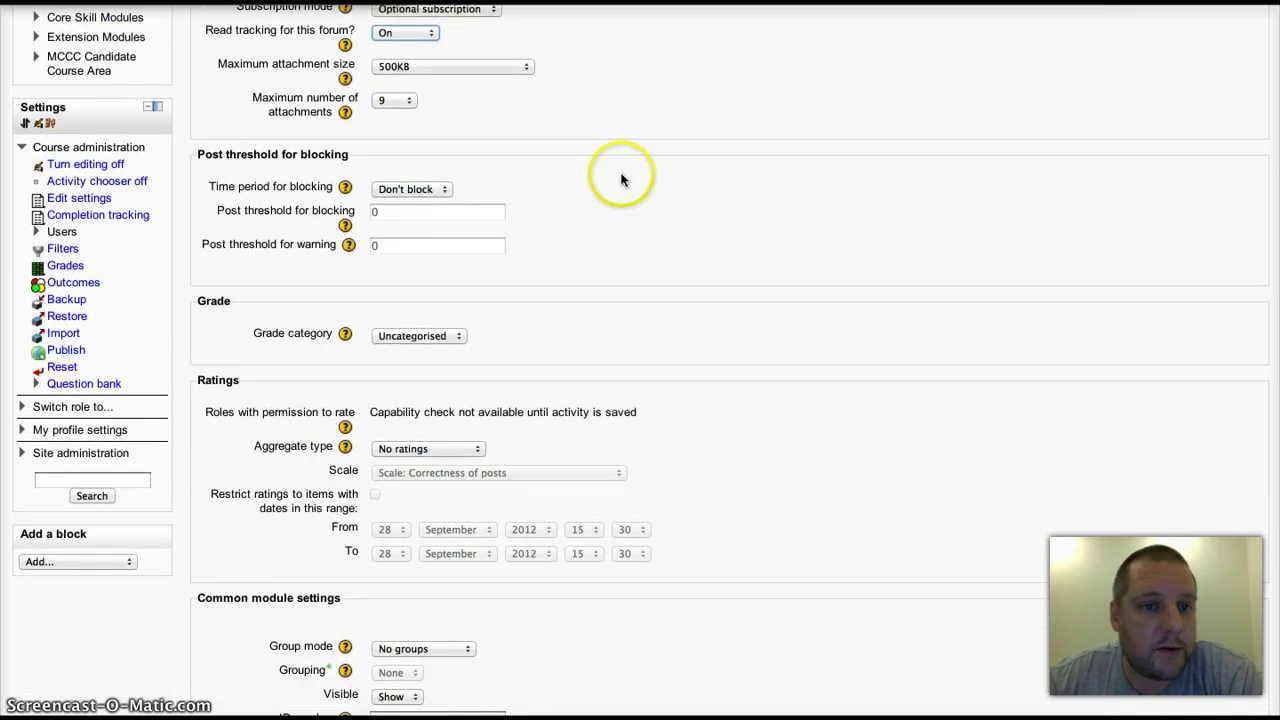
pyautogui.scroll(-1, 708, 274)
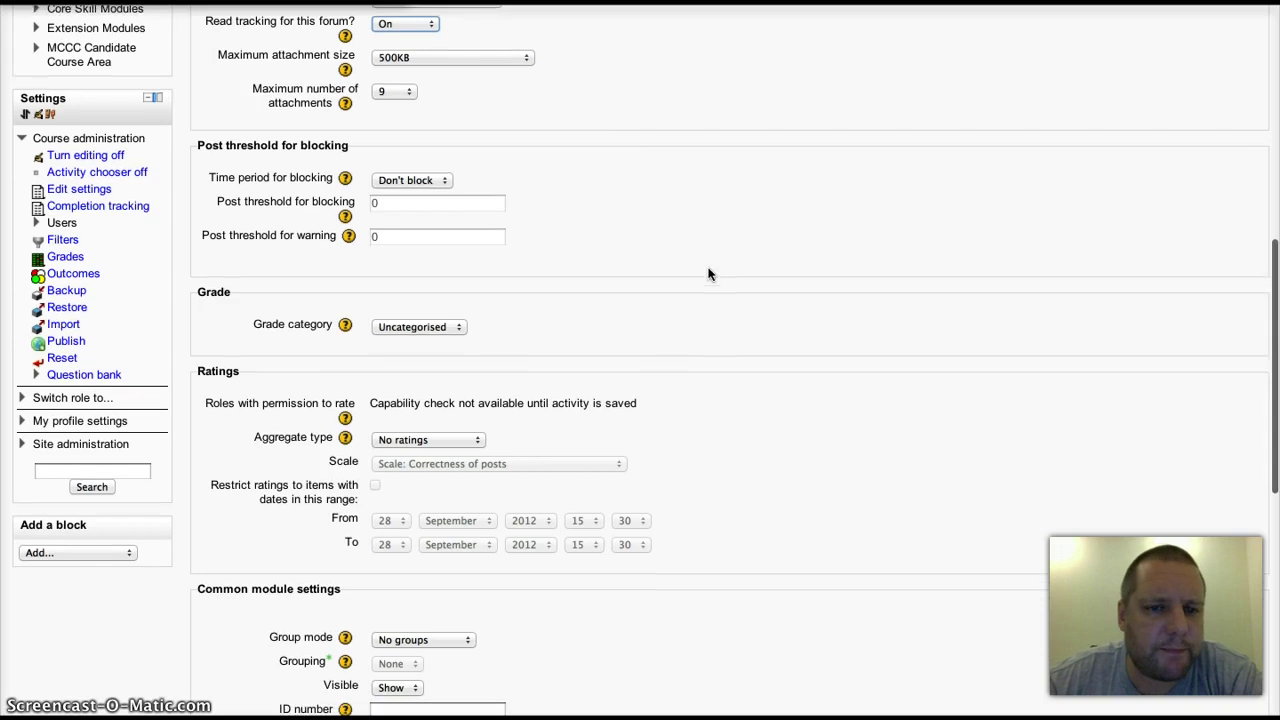
# - Try a 2-day blocking period and enter 3 as the post threshold for warning
pyautogui.click(445, 185)
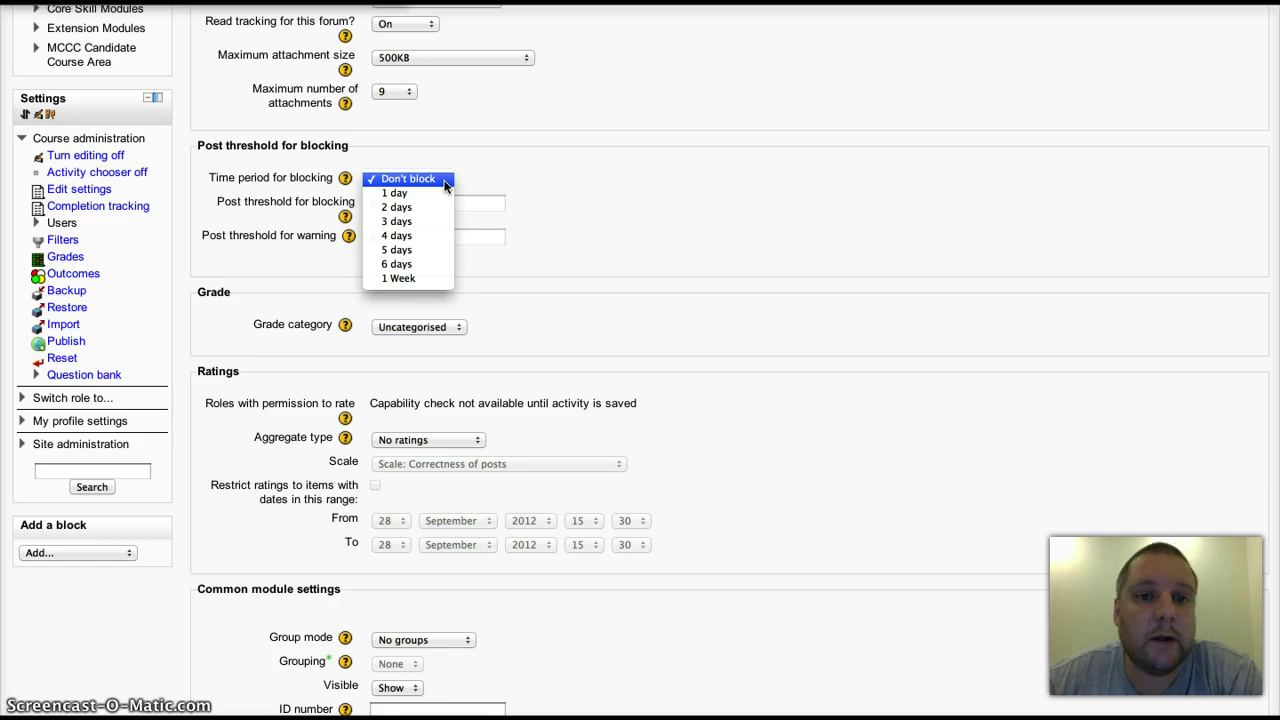
pyautogui.moveTo(445, 186); pyautogui.dragTo(413, 206)
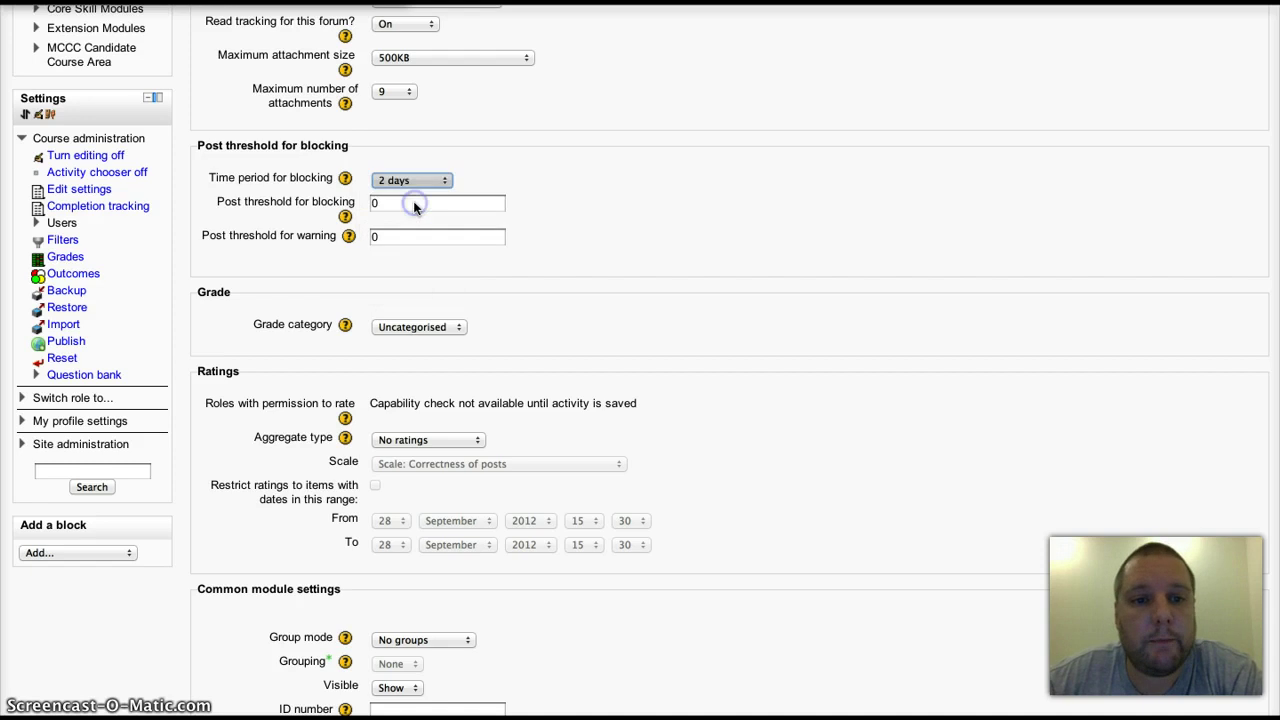
pyautogui.click(421, 204)
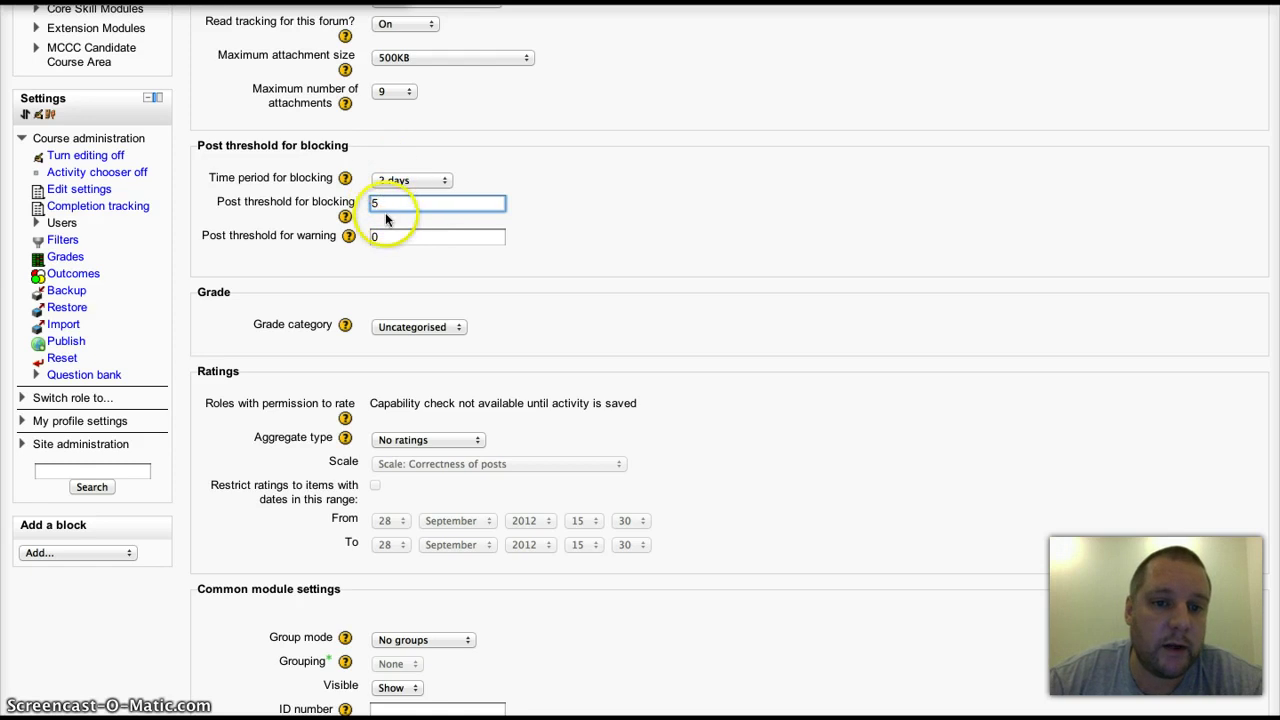
pyautogui.doubleClick(384, 235)
pyautogui.write('3')
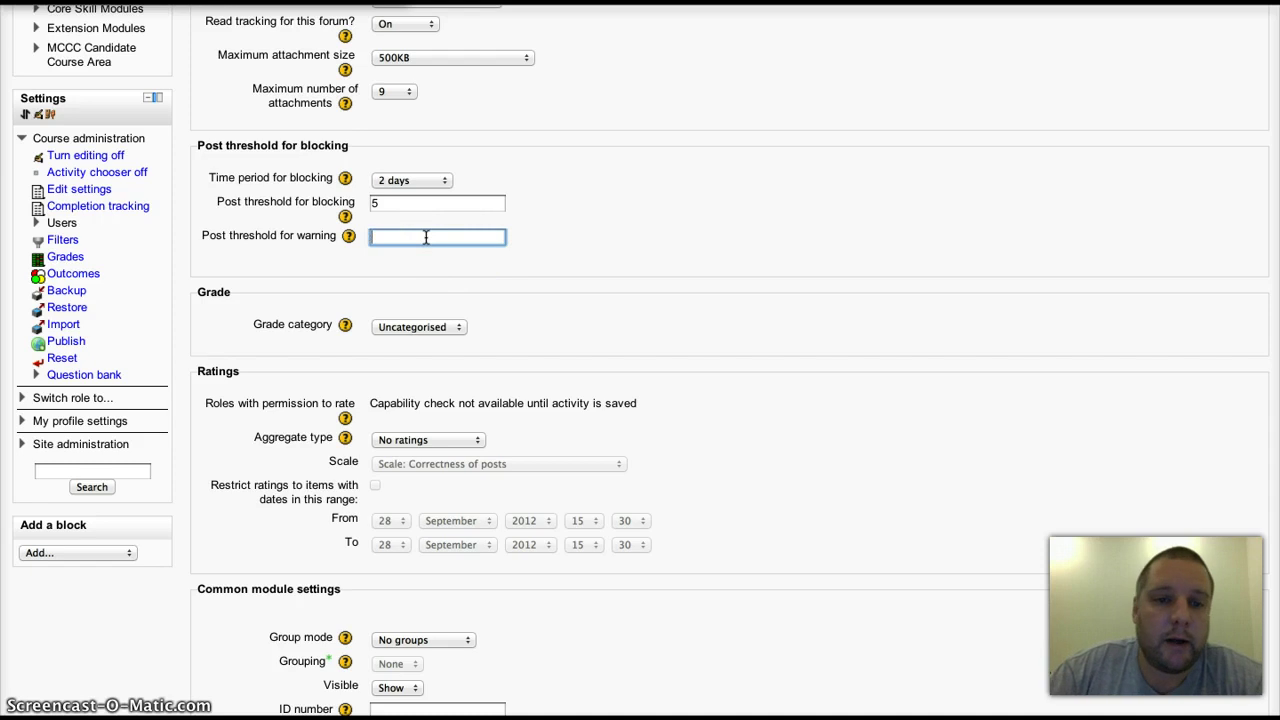
# - Clear the blocking threshold and set the blocking period back to Don't block
pyautogui.click(425, 228)
pyautogui.click(425, 203)
pyautogui.press('BackSpace')
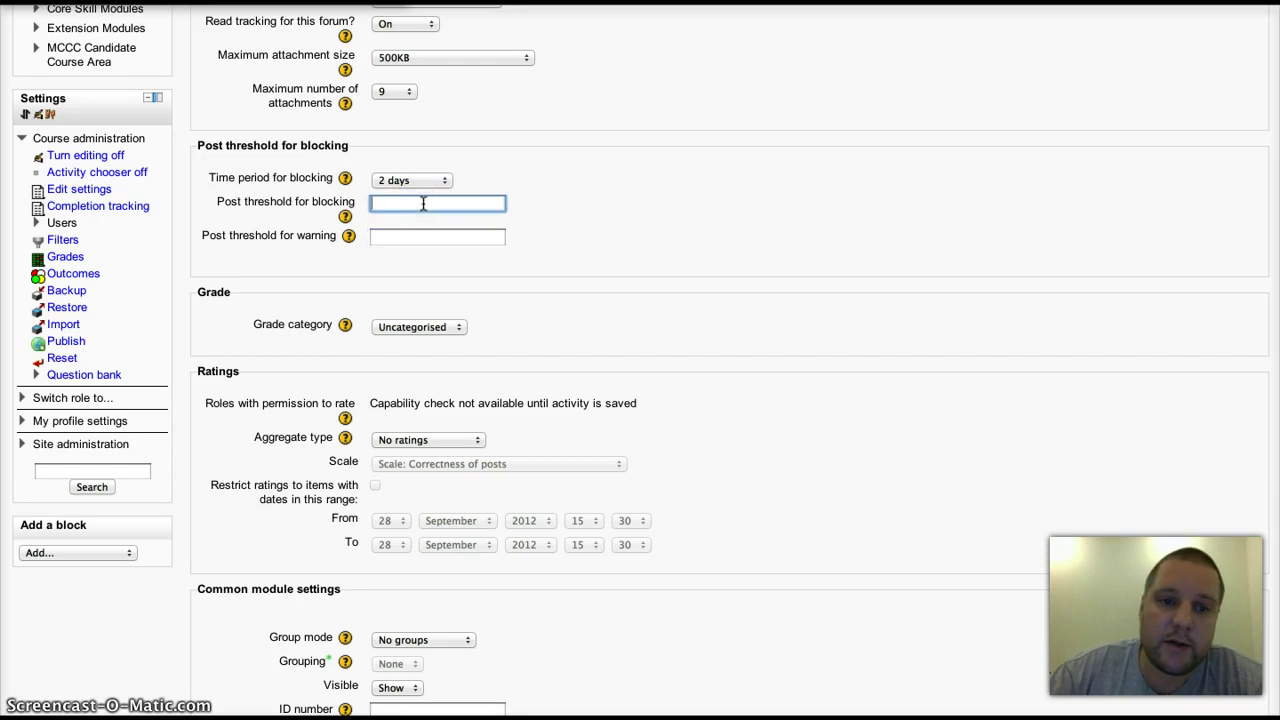
pyautogui.click(423, 195)
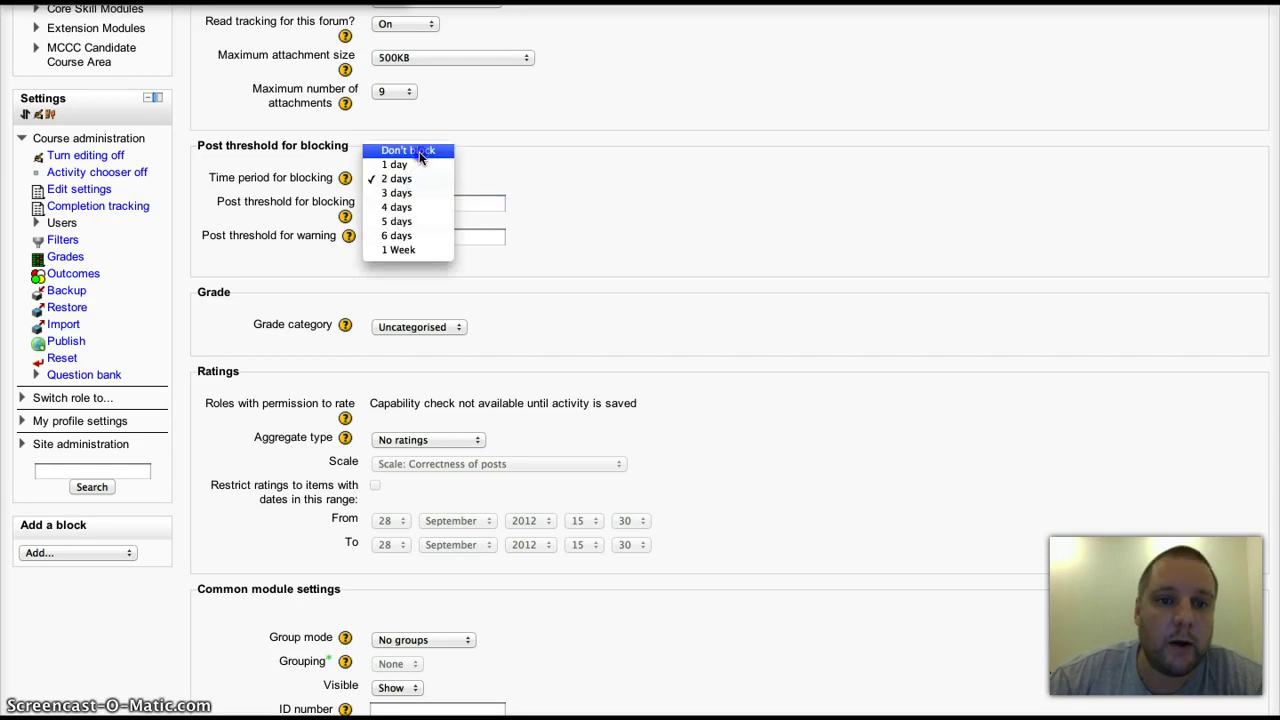
pyautogui.click(415, 150)
pyautogui.click(572, 208)
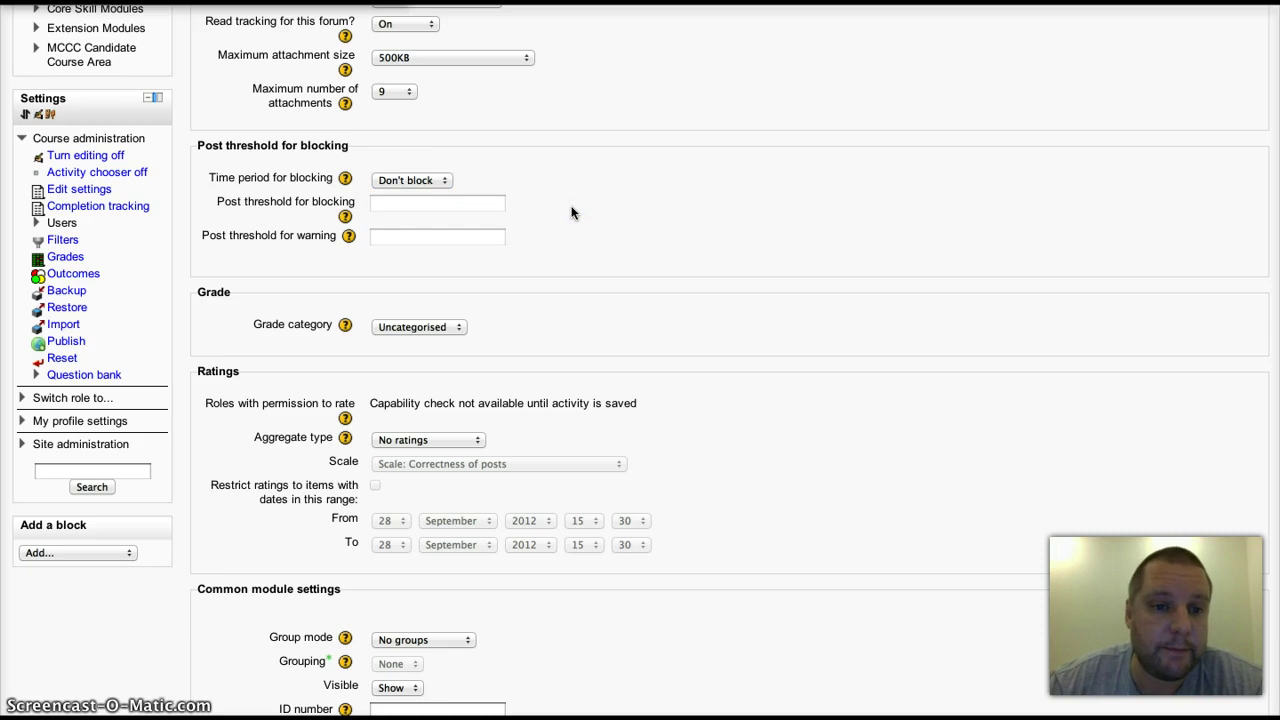
# - In Ratings, choose Average of ratings aggregation and 'Scale: Helpfulness' as the scale
pyautogui.scroll(-3, 572, 212)
pyautogui.click(540, 209)
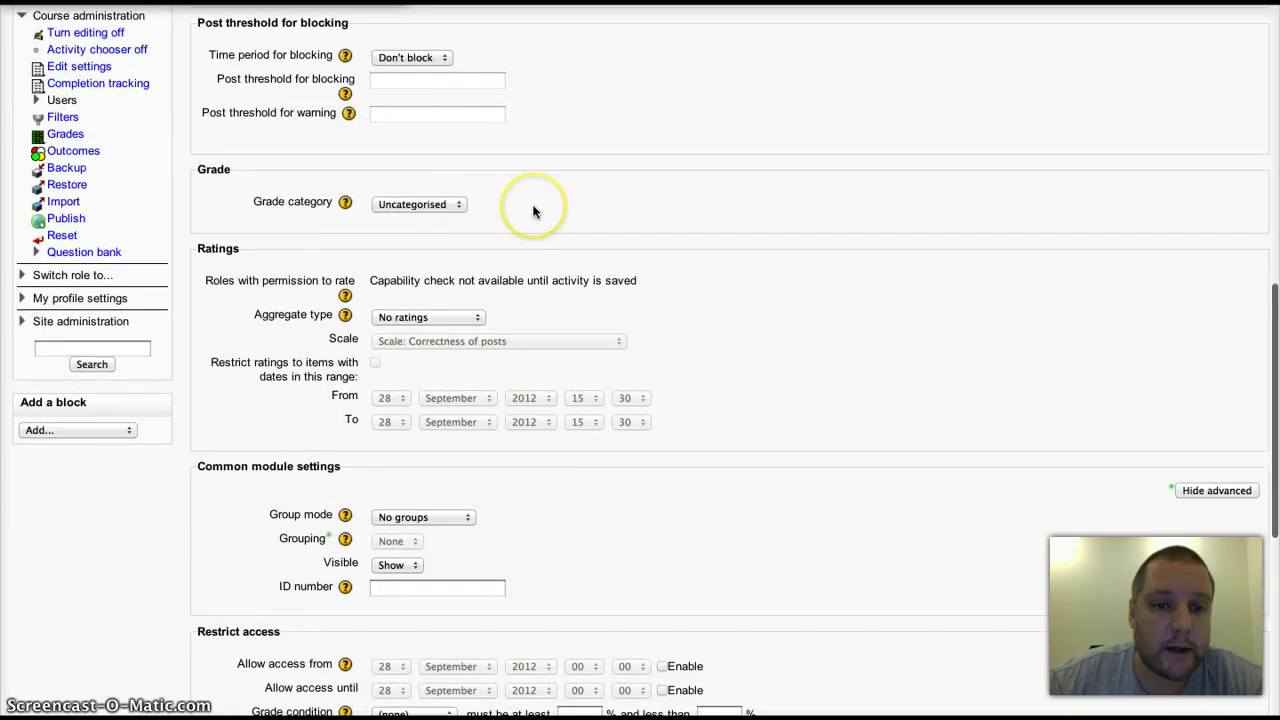
pyautogui.scroll(-2, 534, 211)
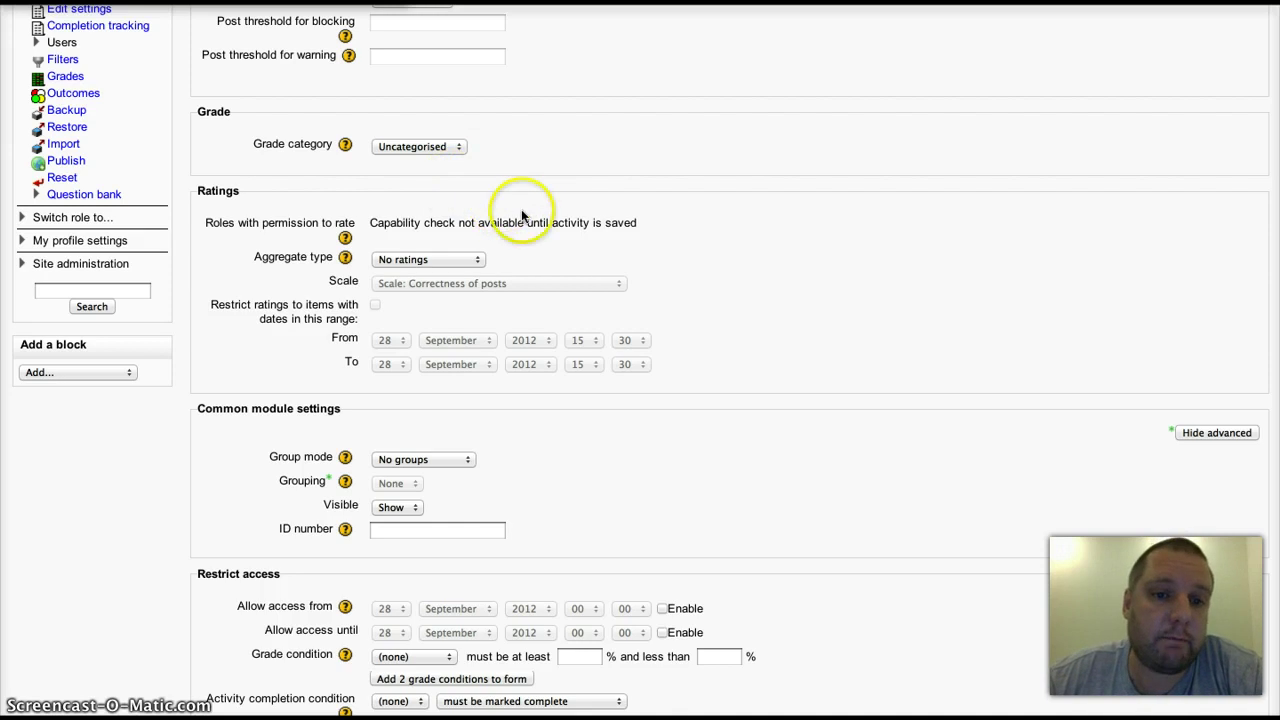
pyautogui.scroll(-1, 537, 220)
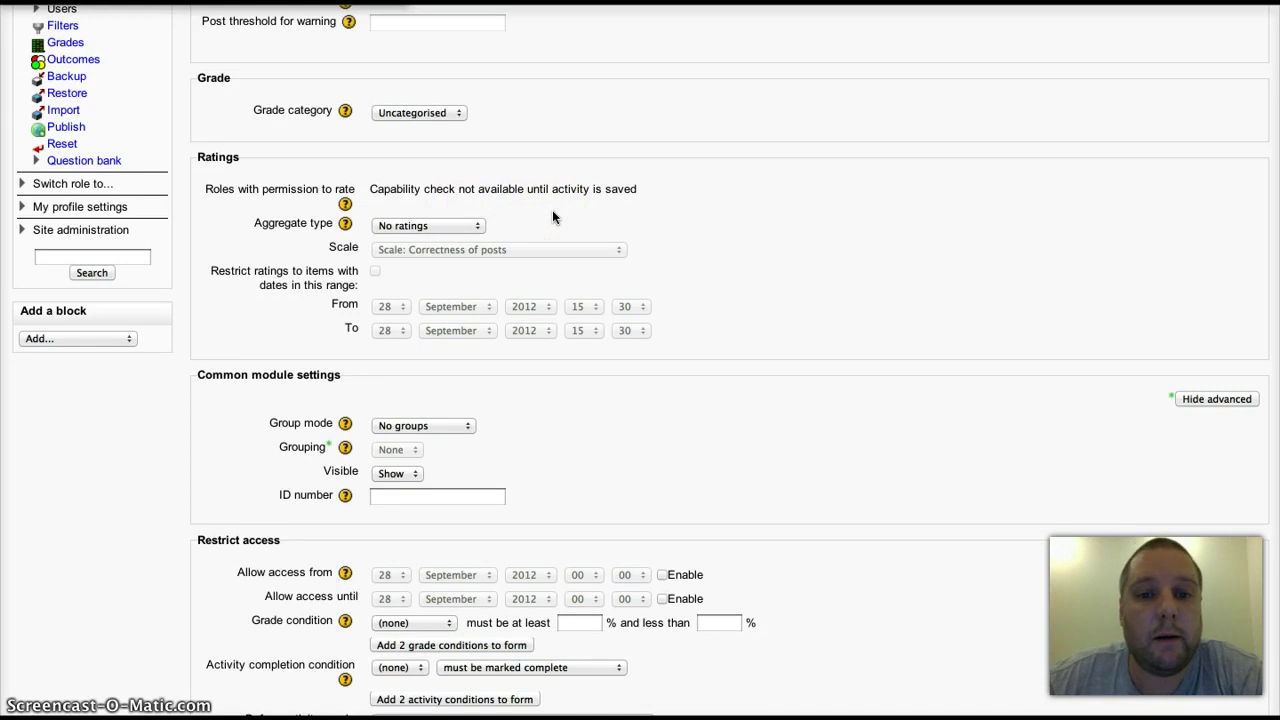
pyautogui.scroll(-1, 553, 214)
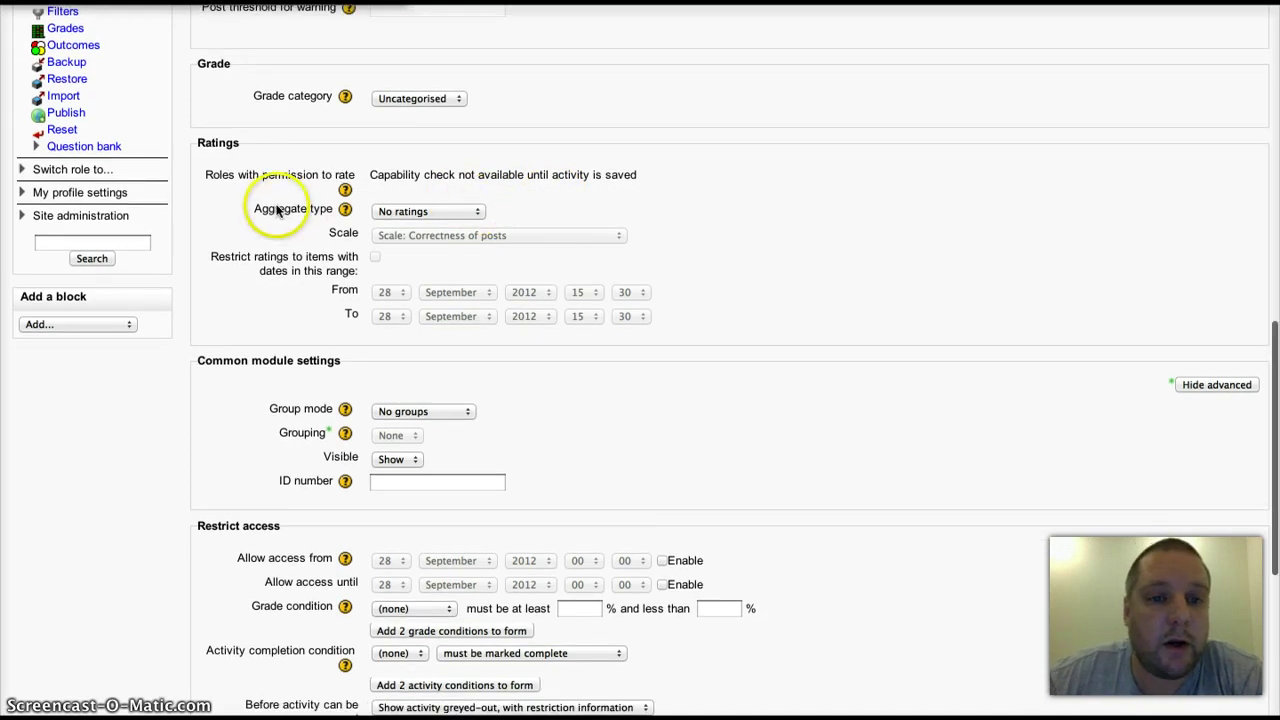
pyautogui.click(465, 212)
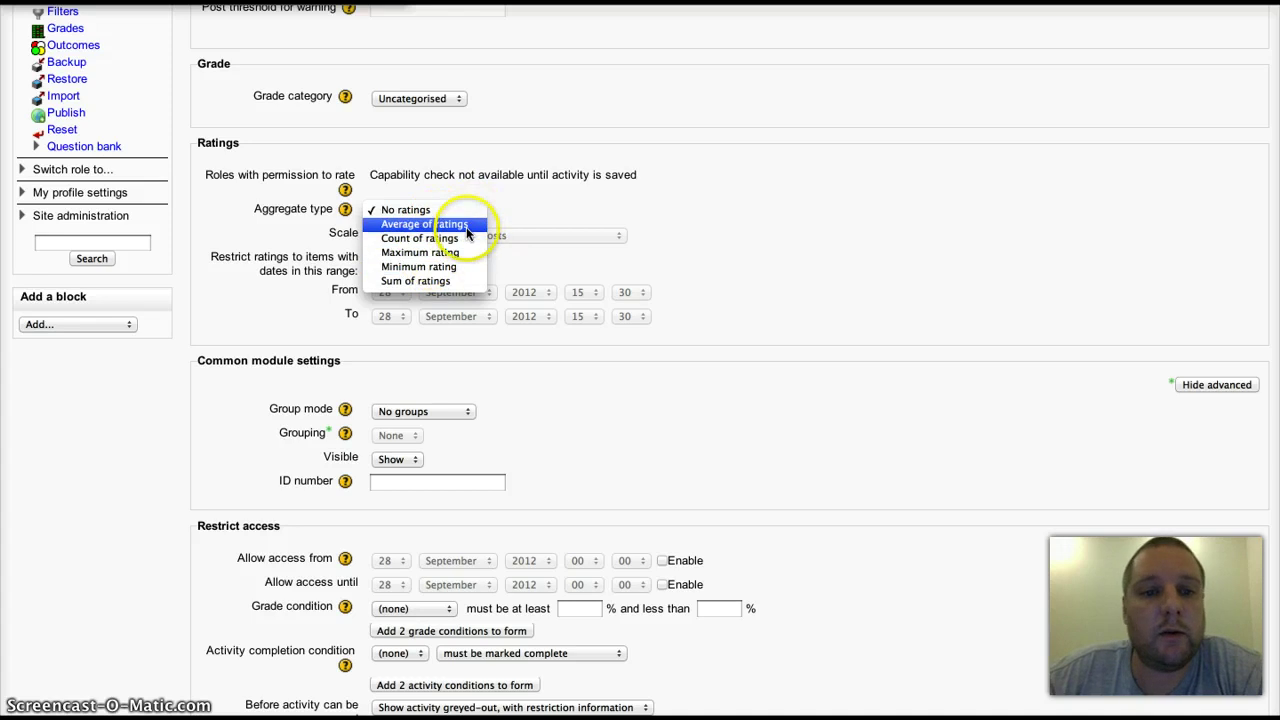
pyautogui.click(452, 224)
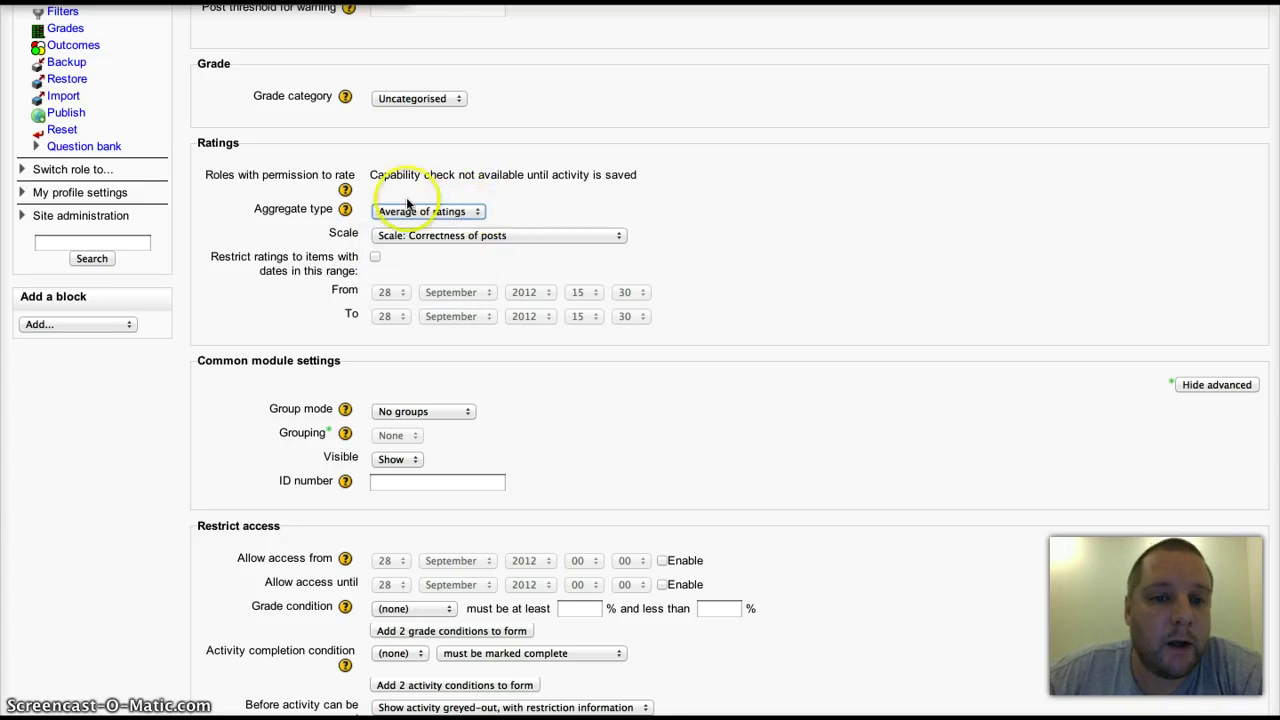
pyautogui.click(443, 236)
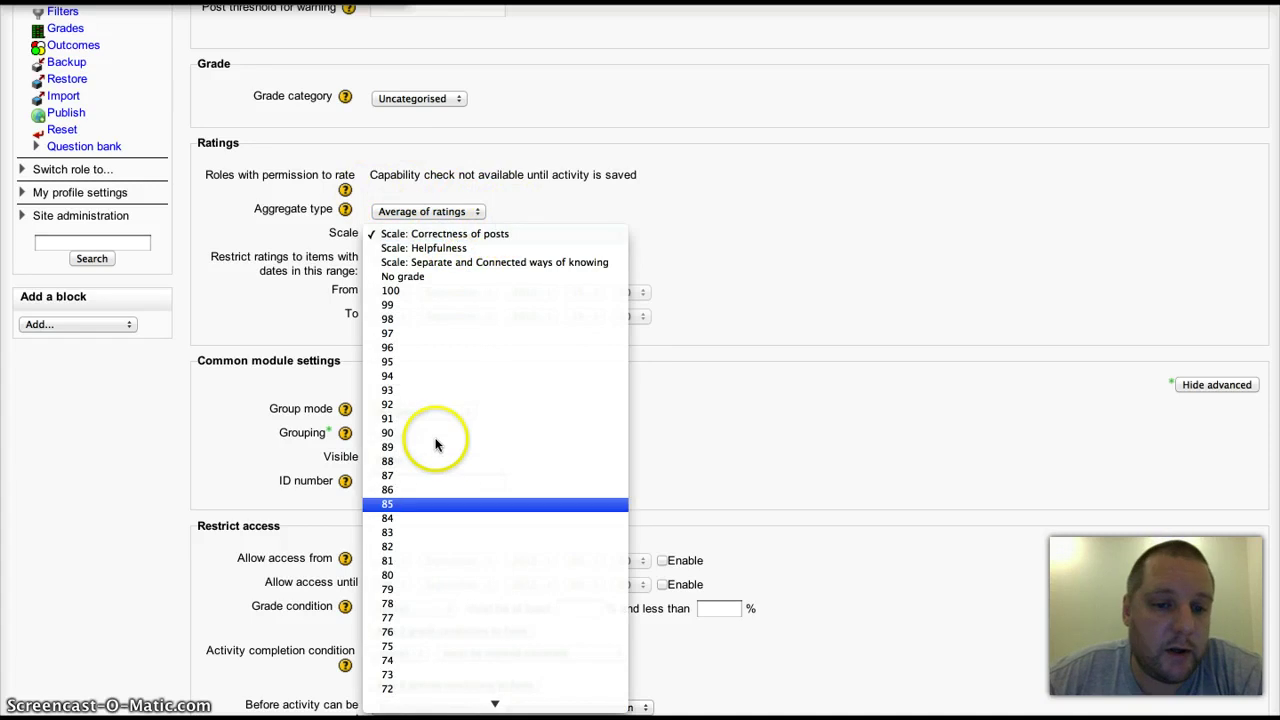
pyautogui.click(474, 252)
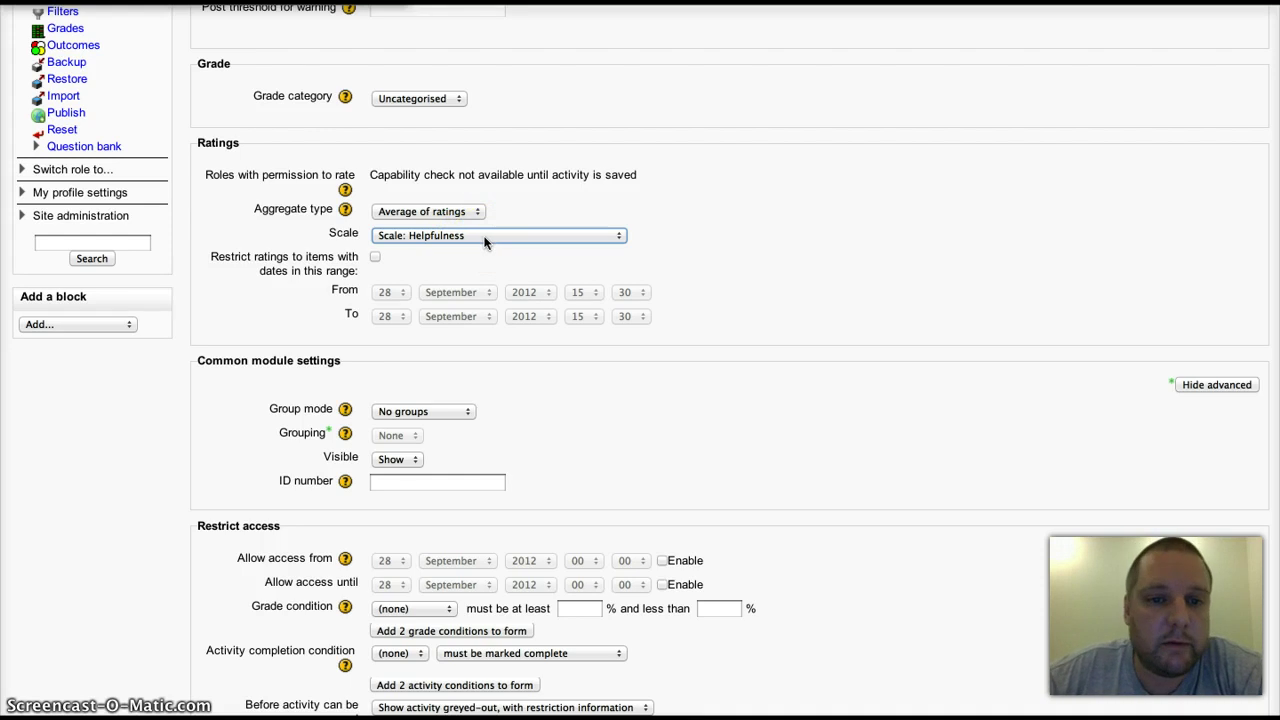
pyautogui.click(486, 249)
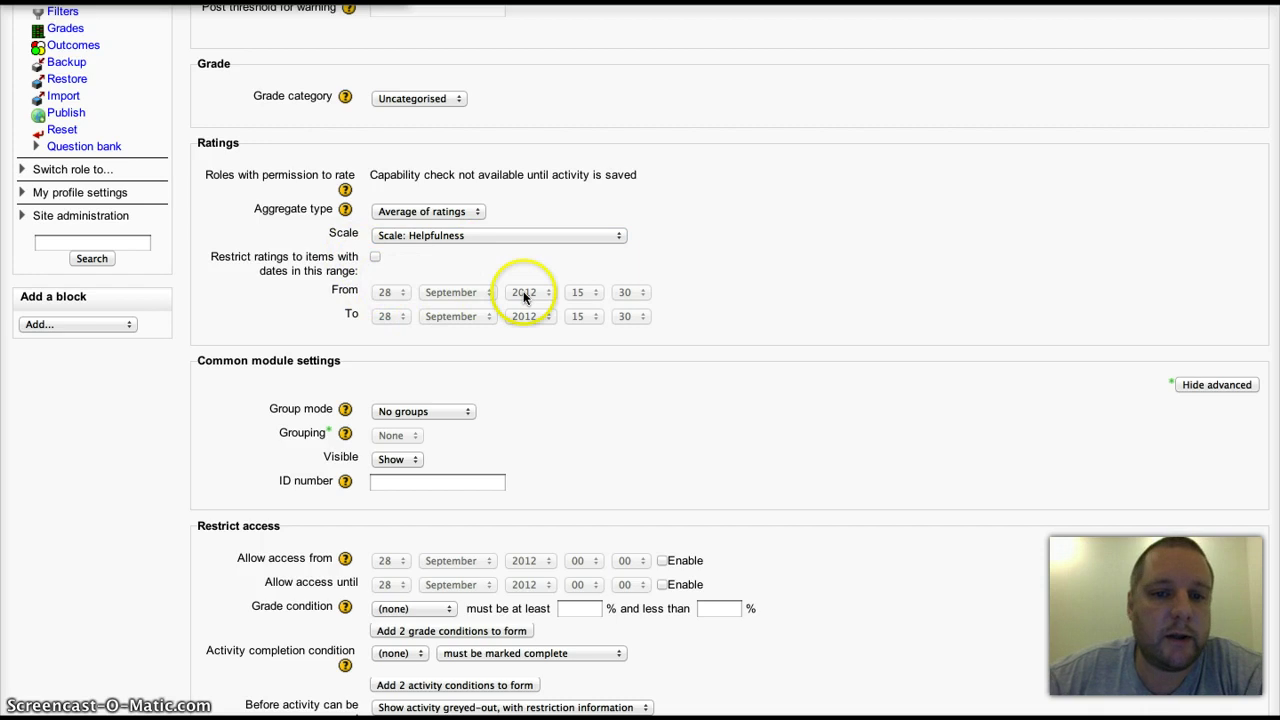
pyautogui.scroll(-5, 585, 269)
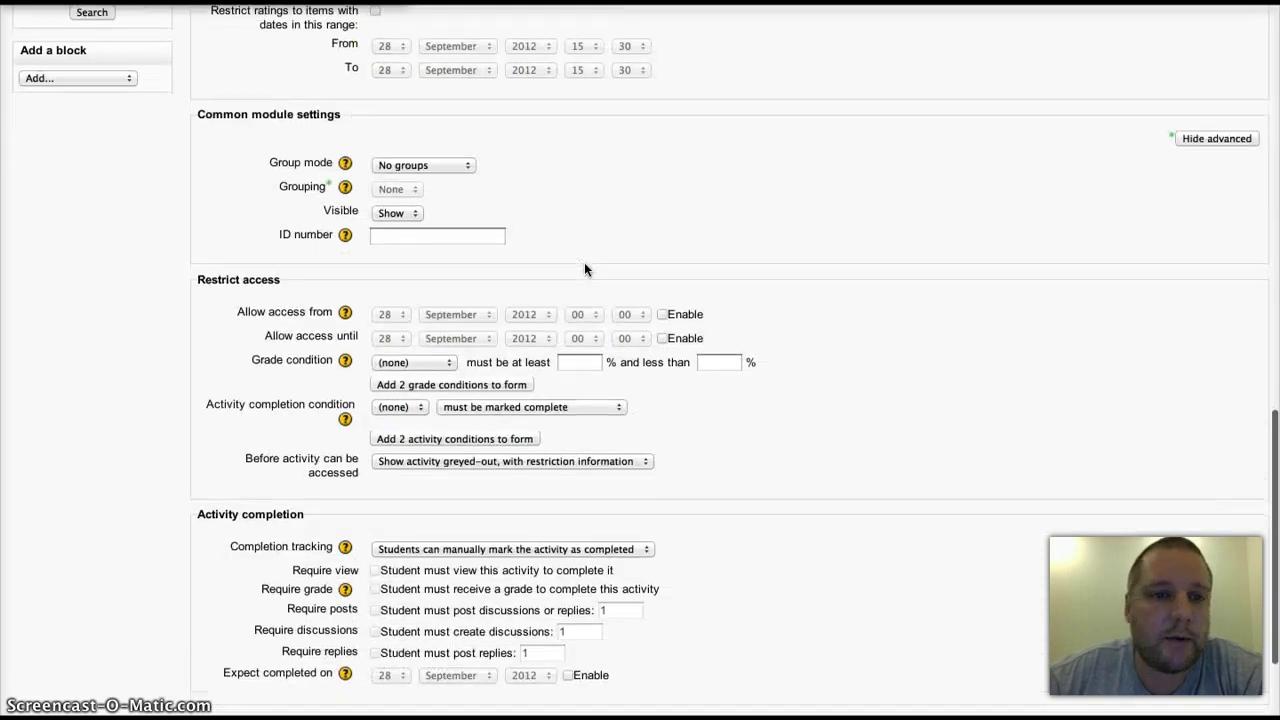
pyautogui.scroll(-1, 584, 268)
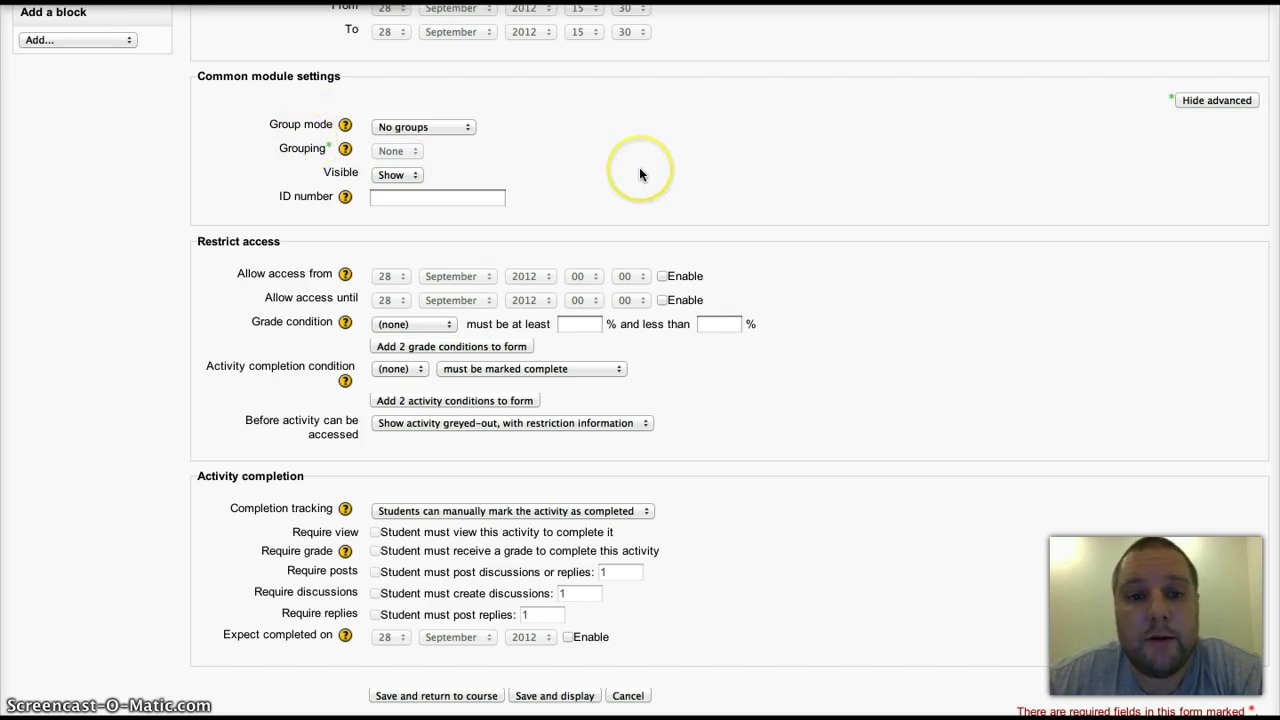
pyautogui.scroll(-2, 640, 175)
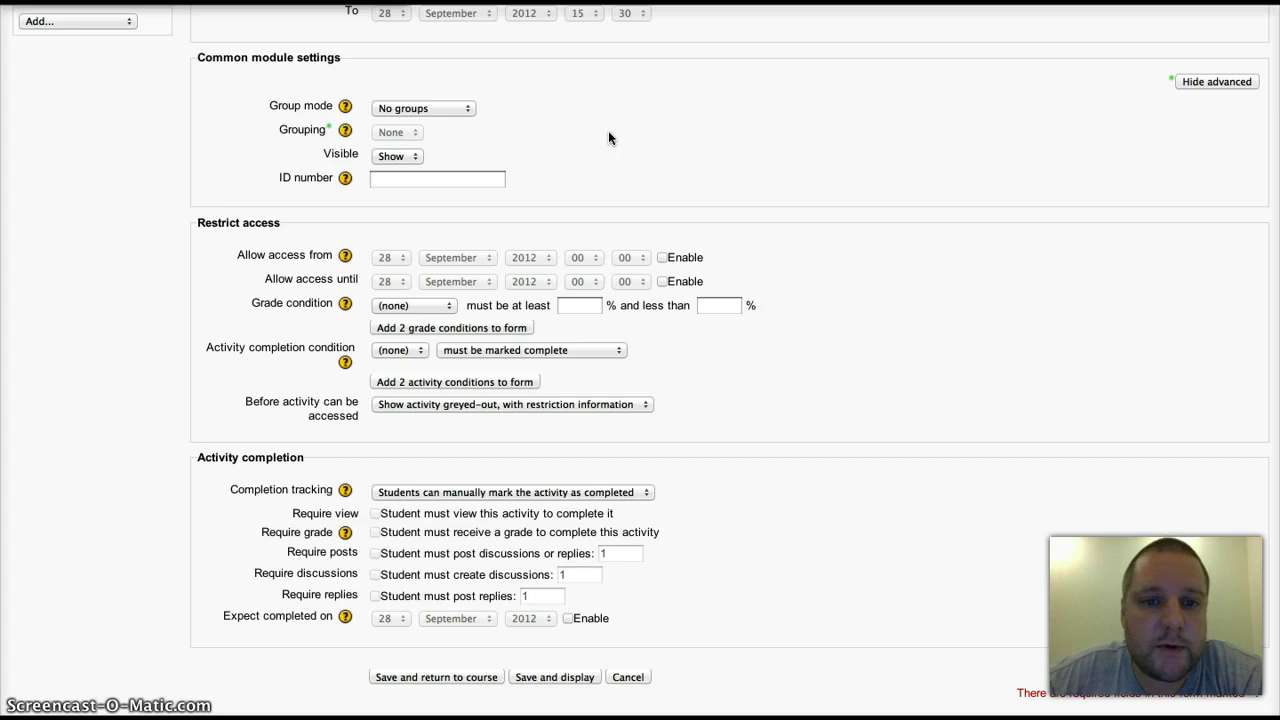
pyautogui.scroll(-5, 609, 138)
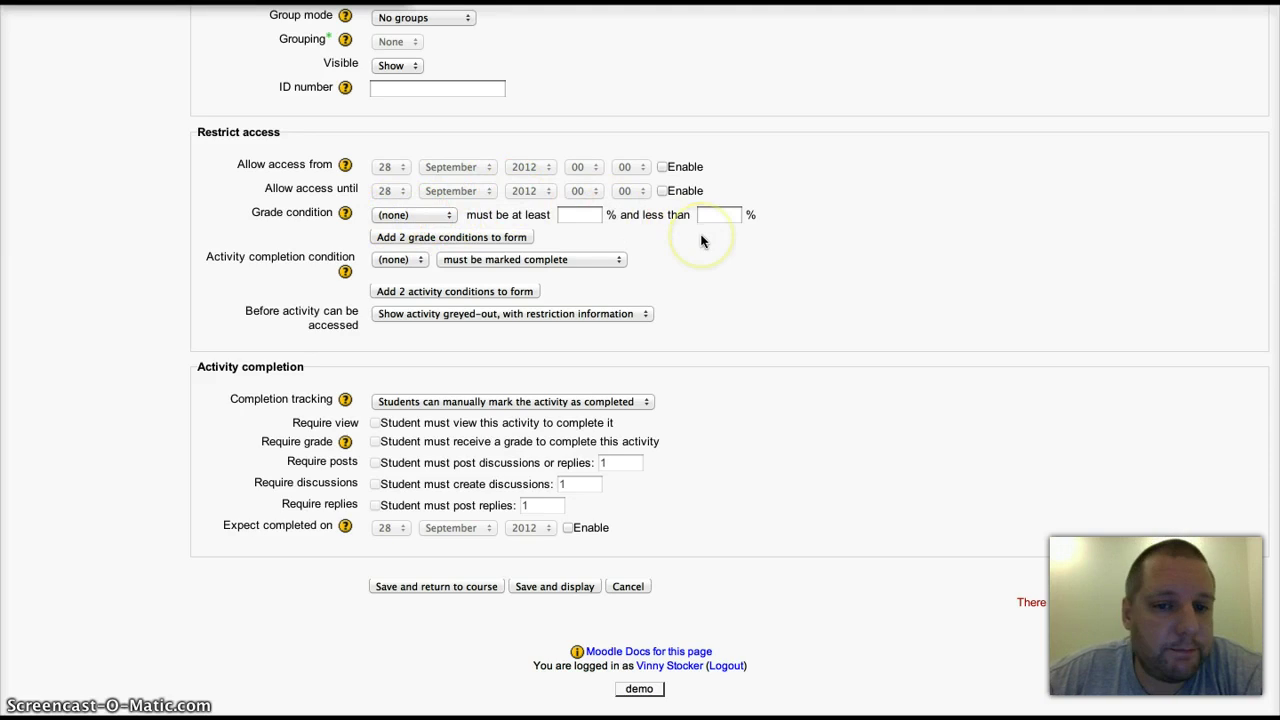
pyautogui.scroll(-1, 701, 241)
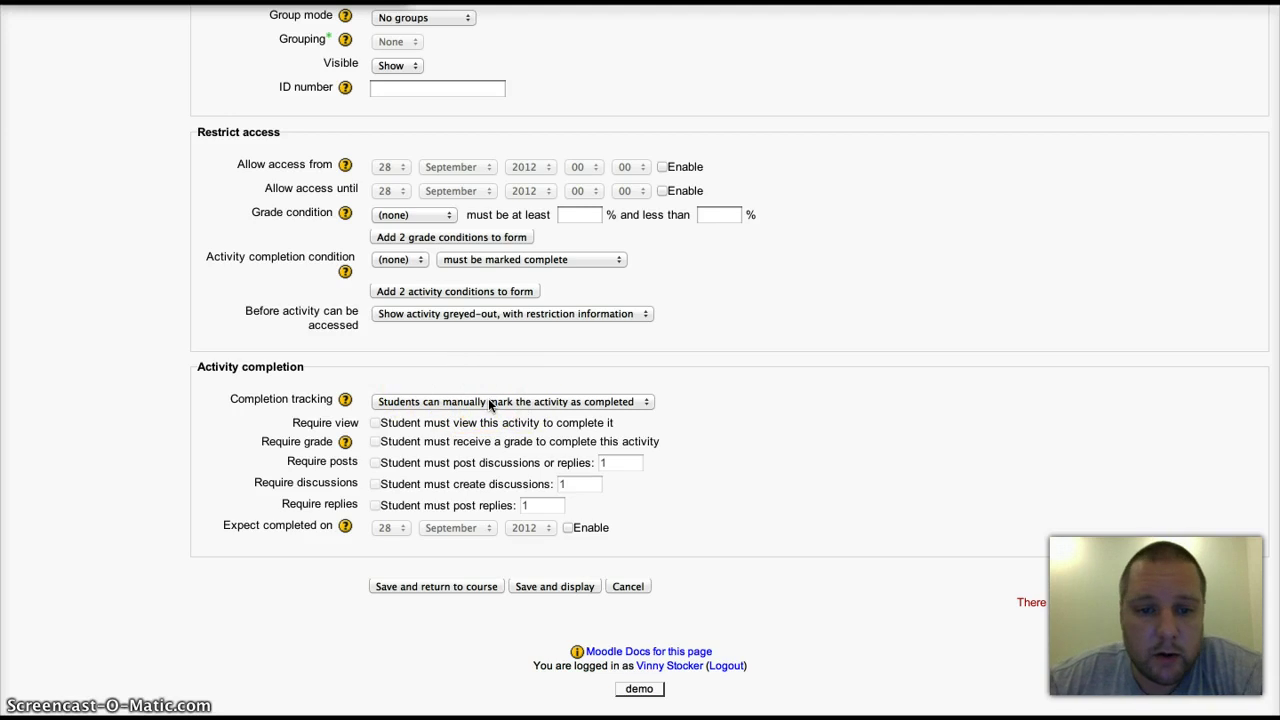
# - Set completion tracking to 'Show activity as complete when conditions are met' and tick the posts and replies requirements
pyautogui.click(560, 401)
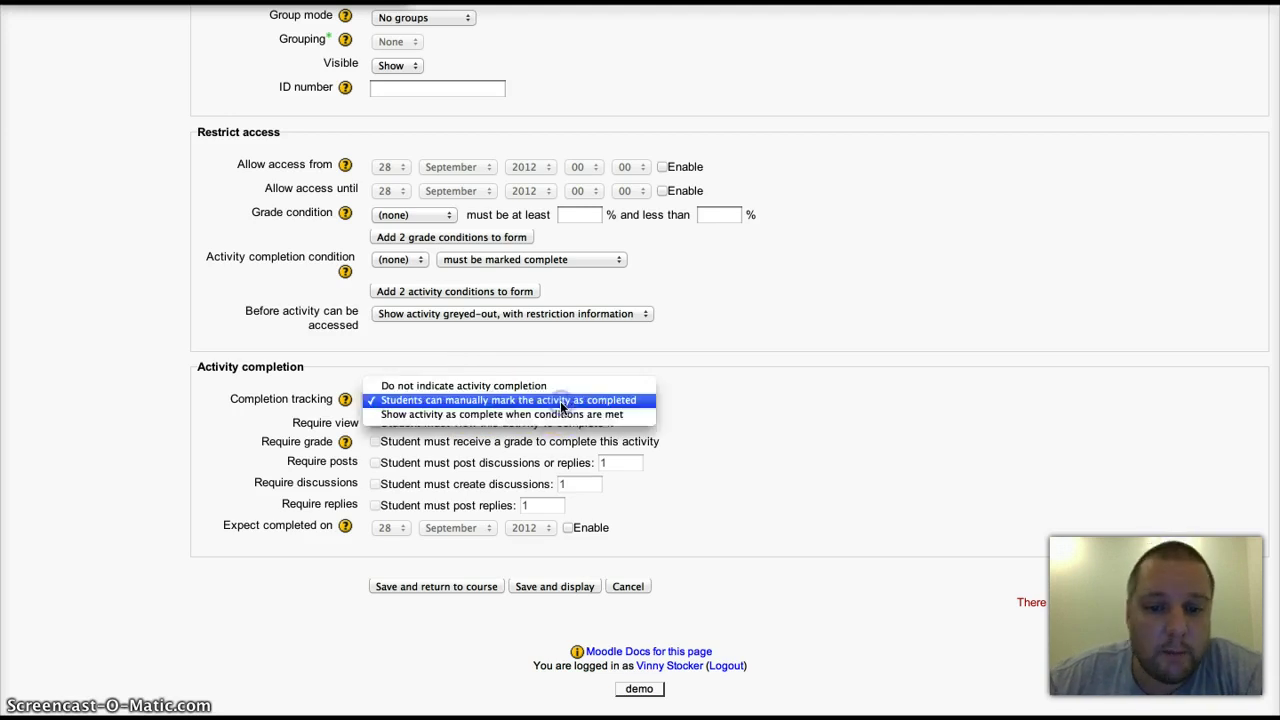
pyautogui.click(430, 415)
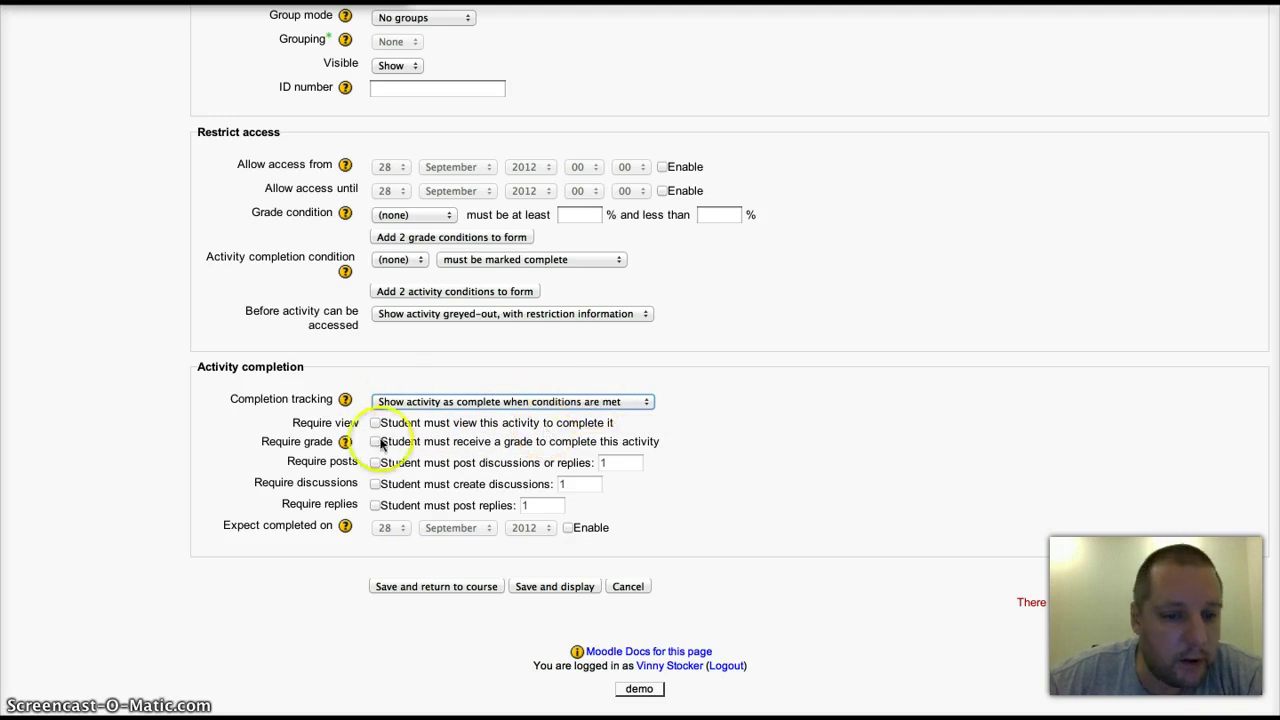
pyautogui.click(376, 506)
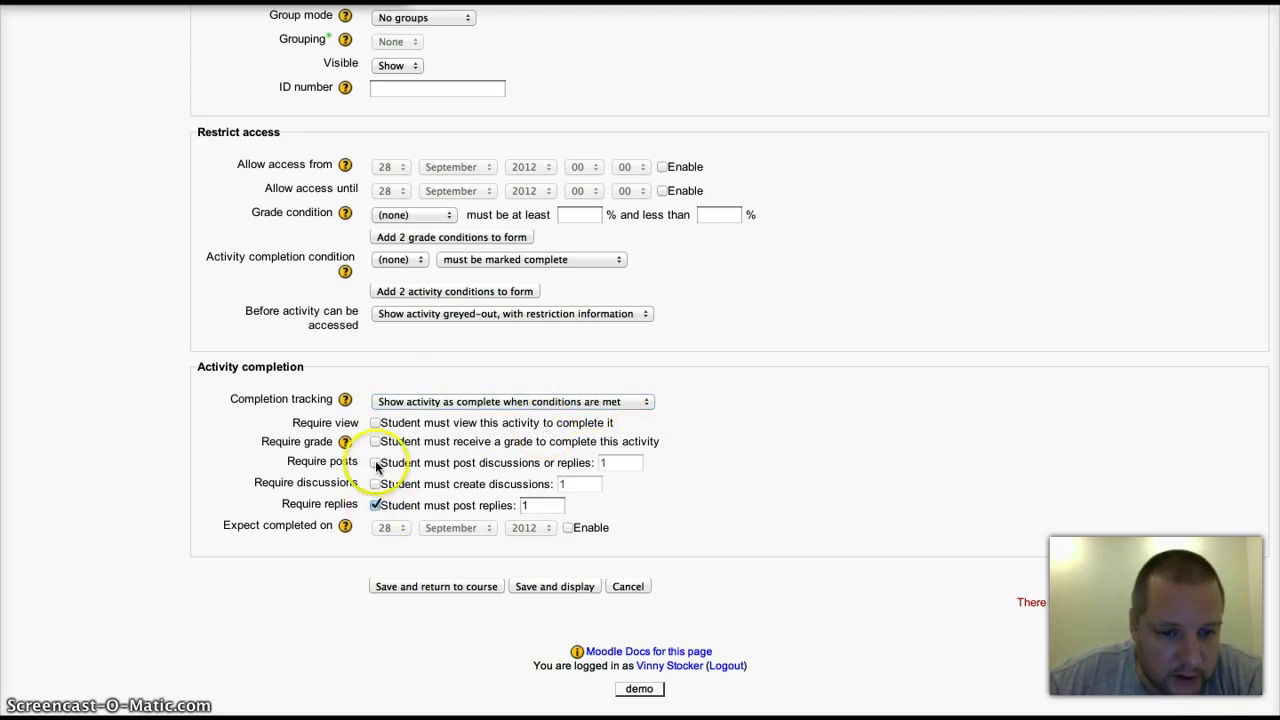
pyautogui.click(376, 463)
pyautogui.doubleClick(614, 462)
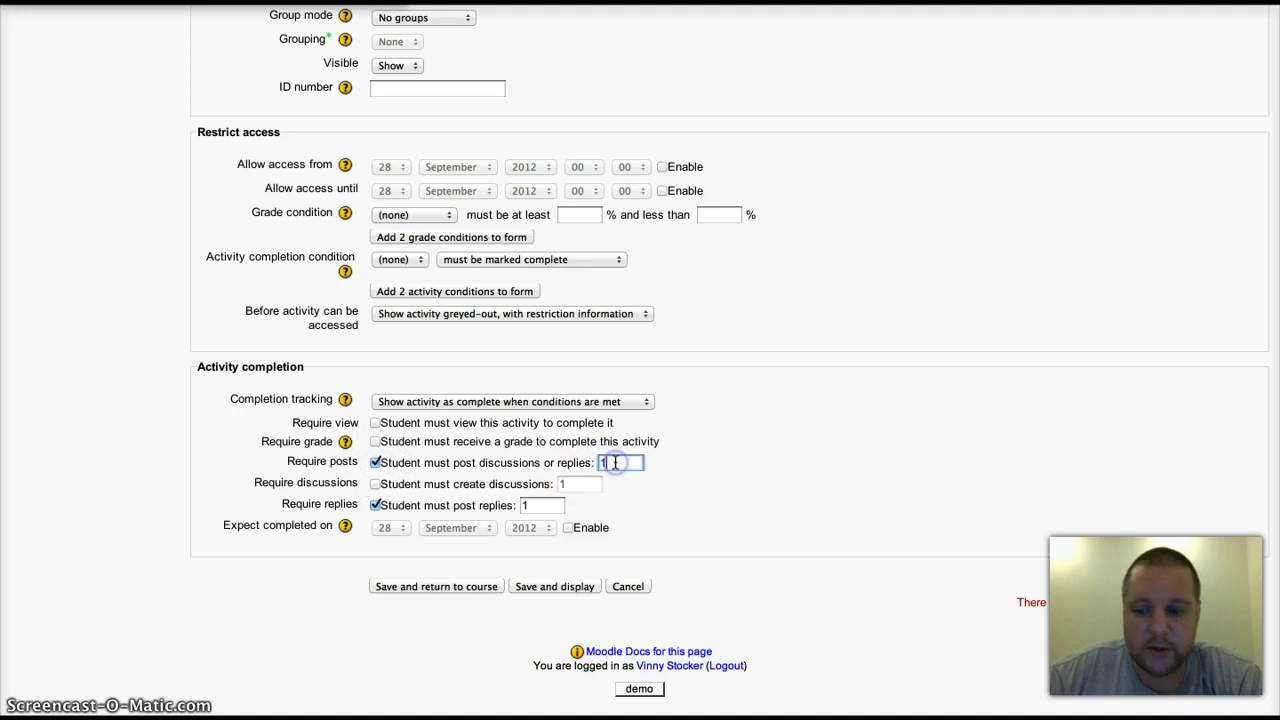
pyautogui.write('1')
pyautogui.write('3')
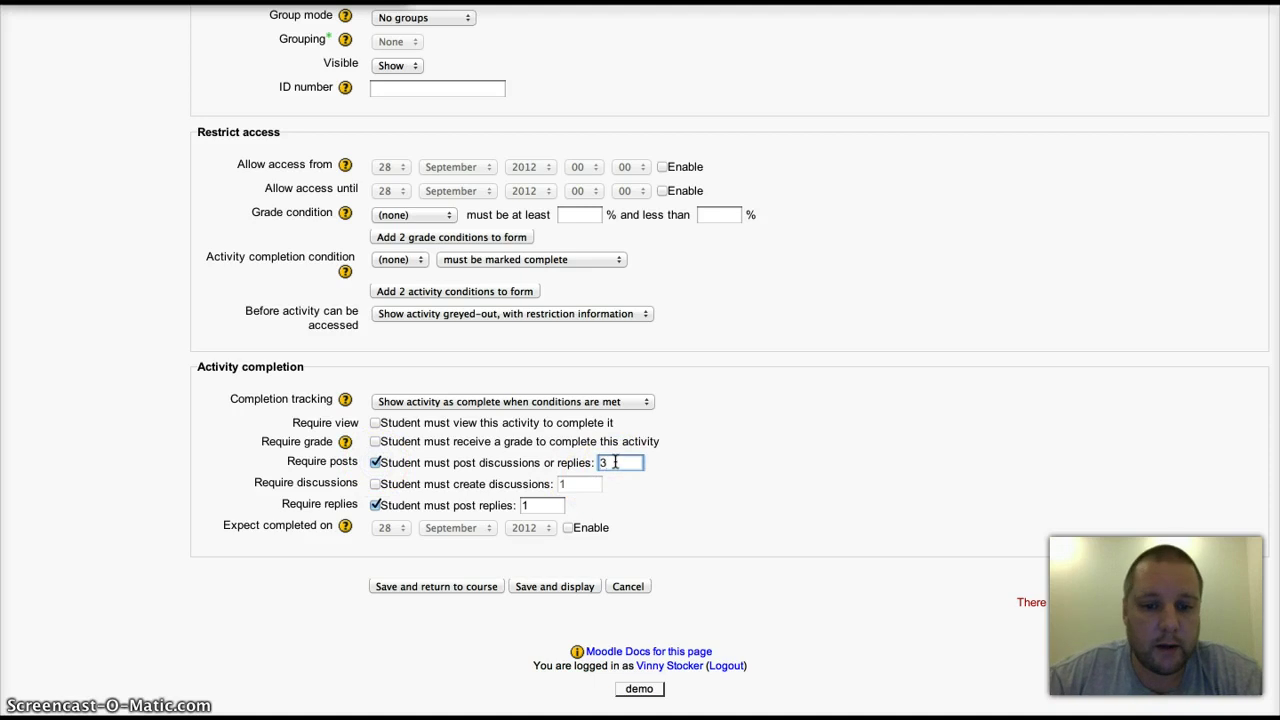
# - Require 2 discussions and 3 replies, dropping the posts requirement
pyautogui.click(376, 484)
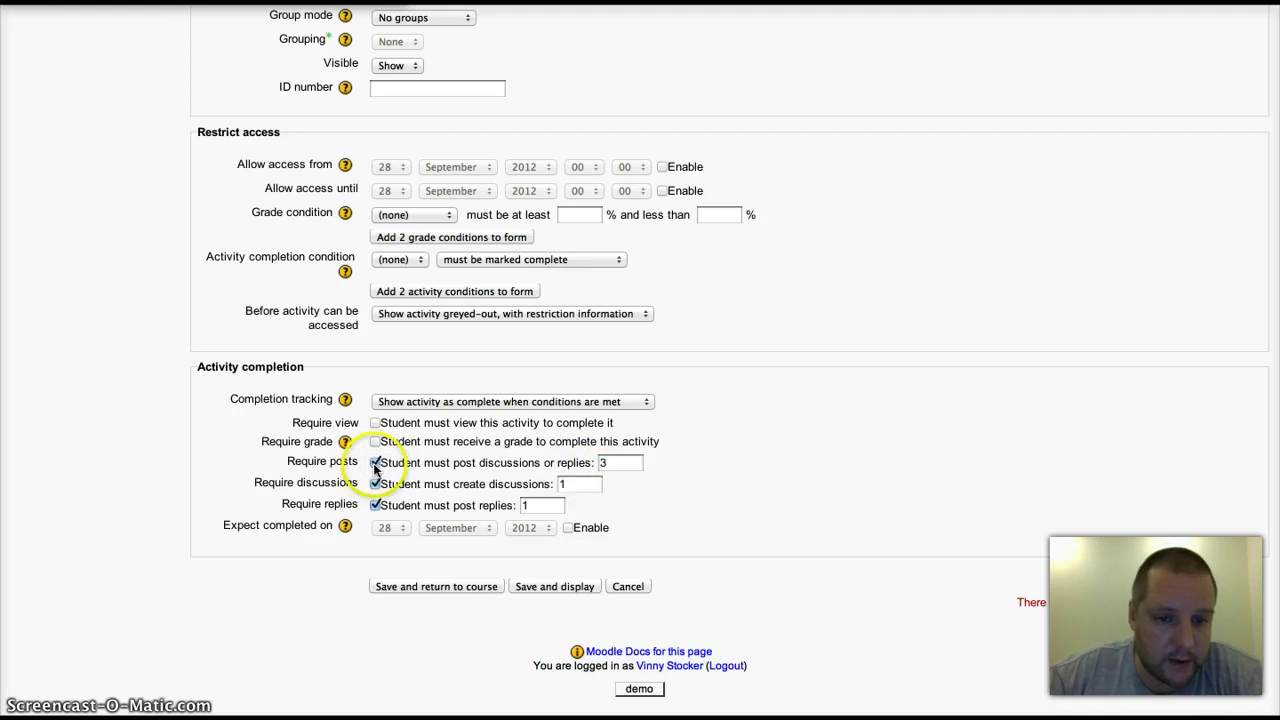
pyautogui.click(376, 463)
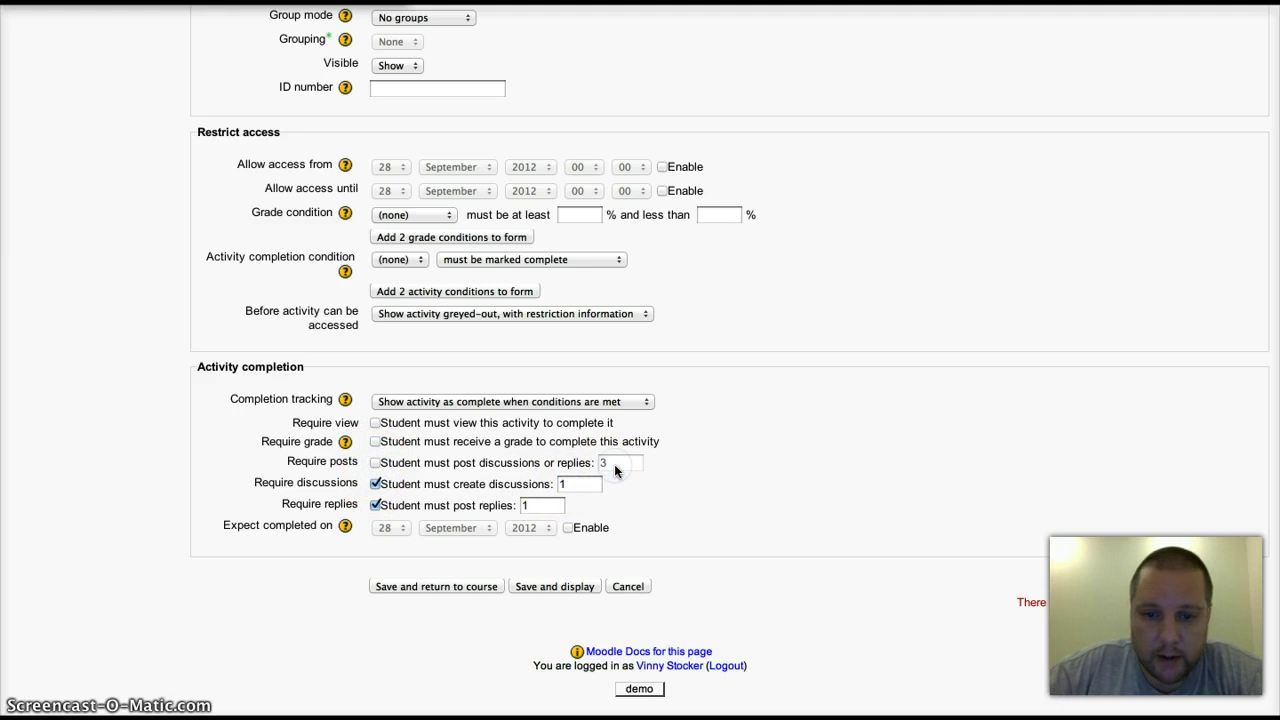
pyautogui.doubleClick(574, 484)
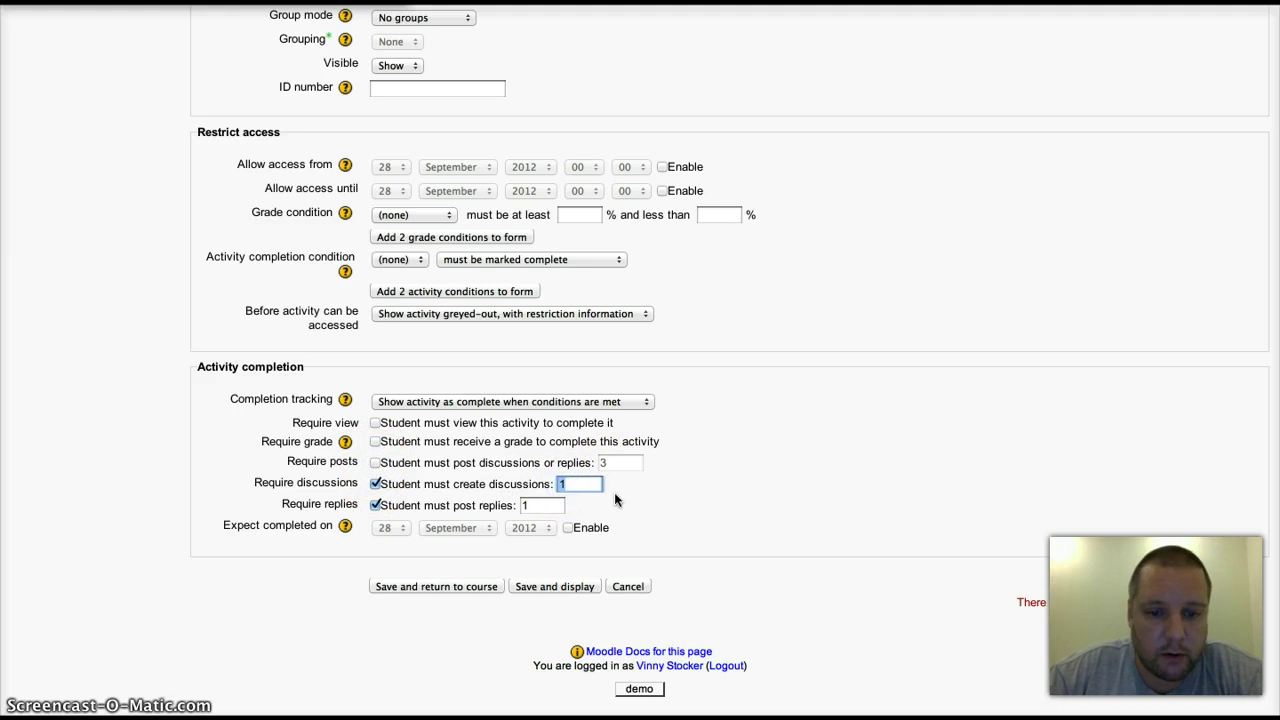
pyautogui.write('2')
pyautogui.doubleClick(548, 505)
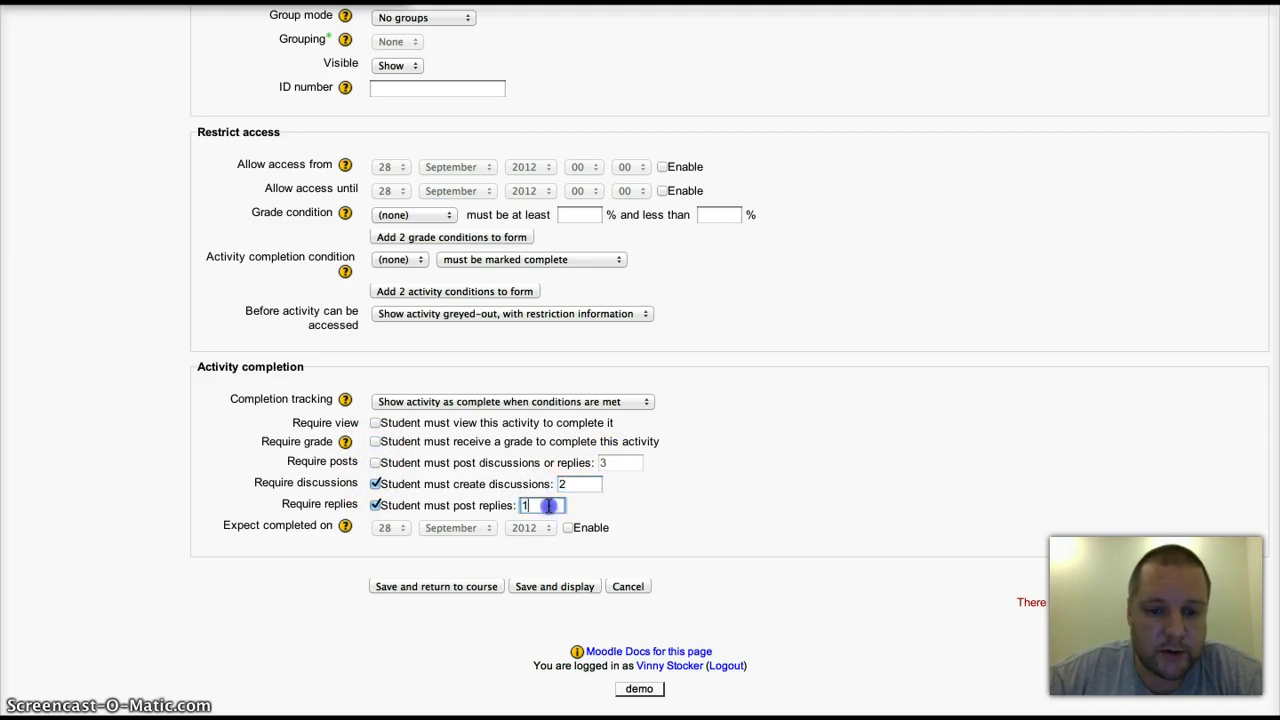
pyautogui.write('3')
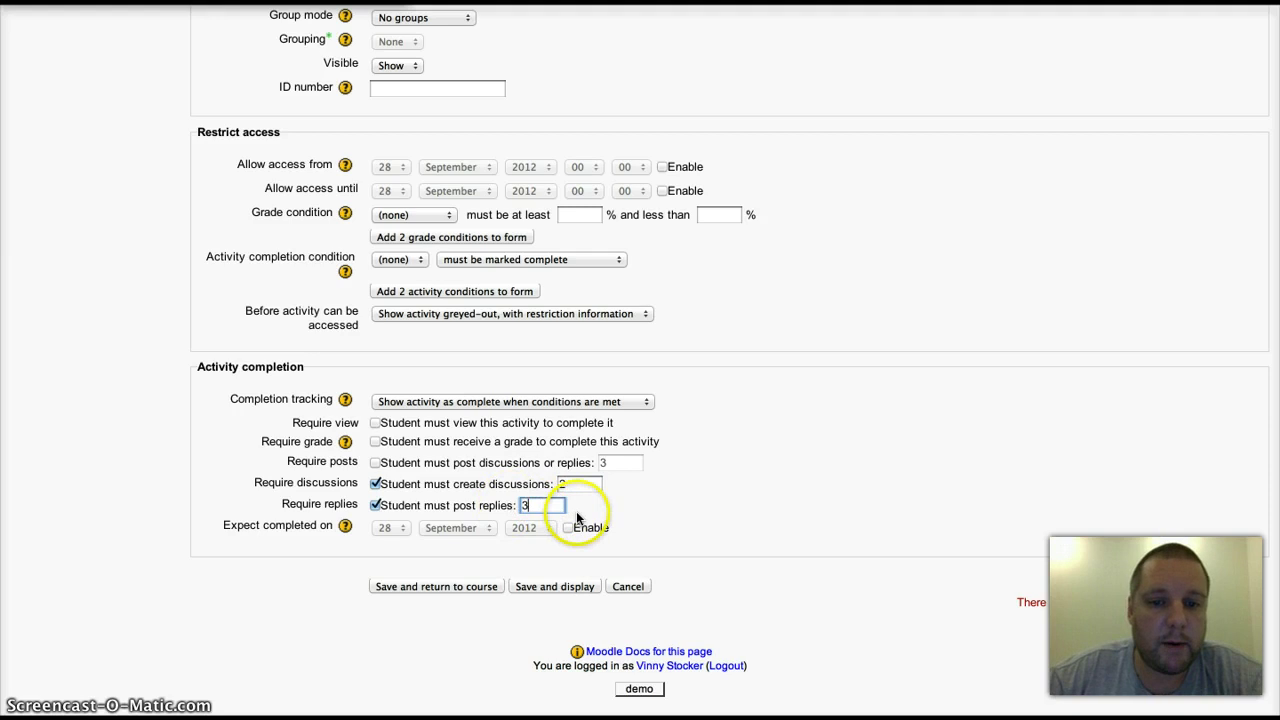
pyautogui.click(612, 463)
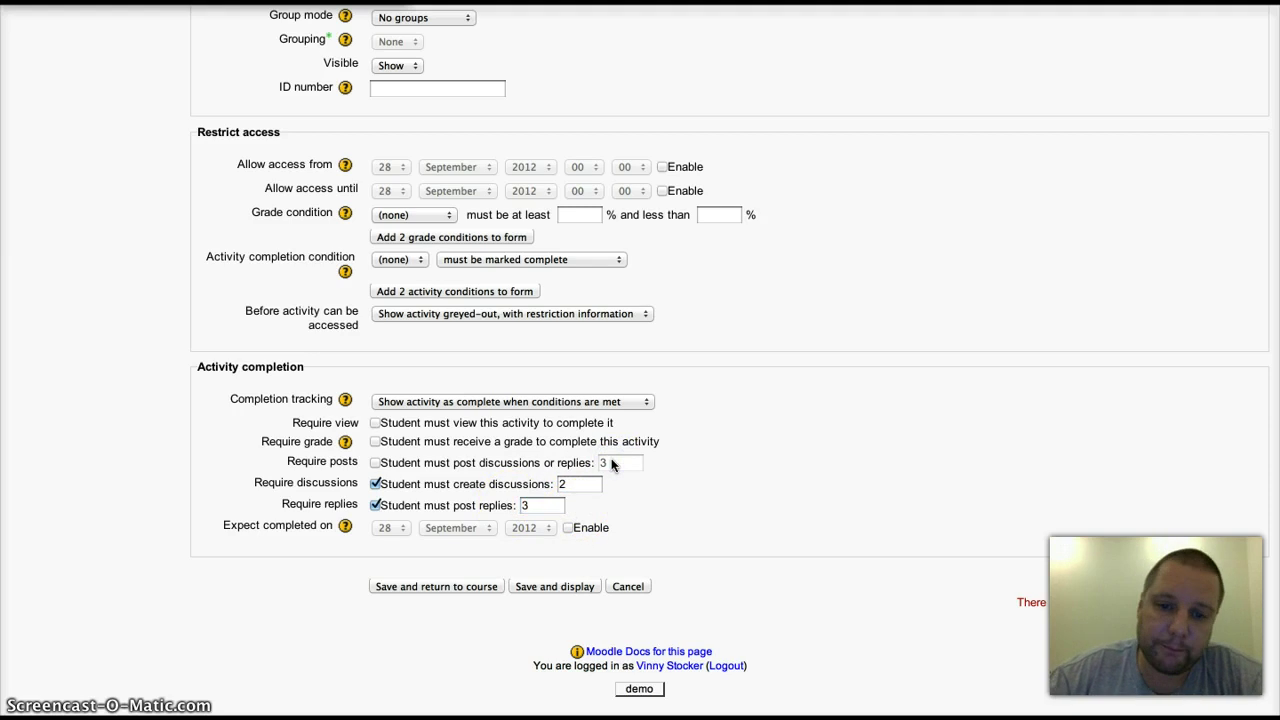
pyautogui.click(541, 506)
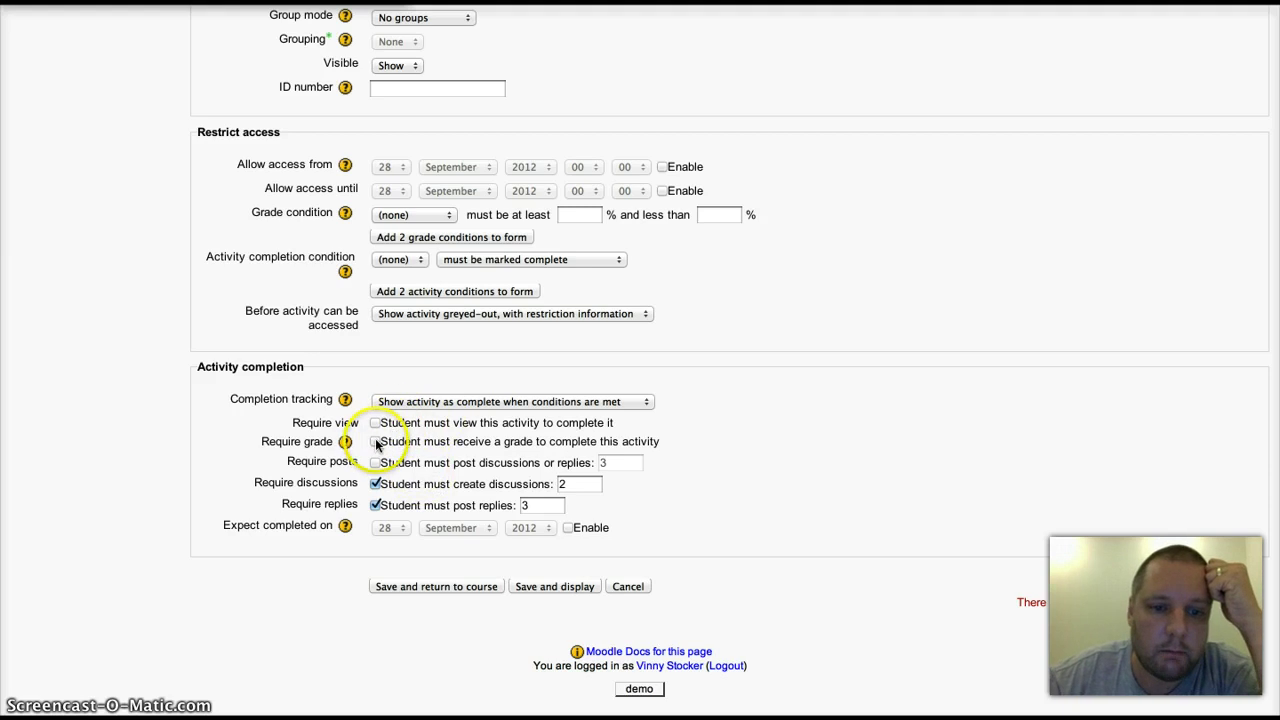
# - Add the Require grade completion condition and recheck the Ratings settings above
pyautogui.click(375, 442)
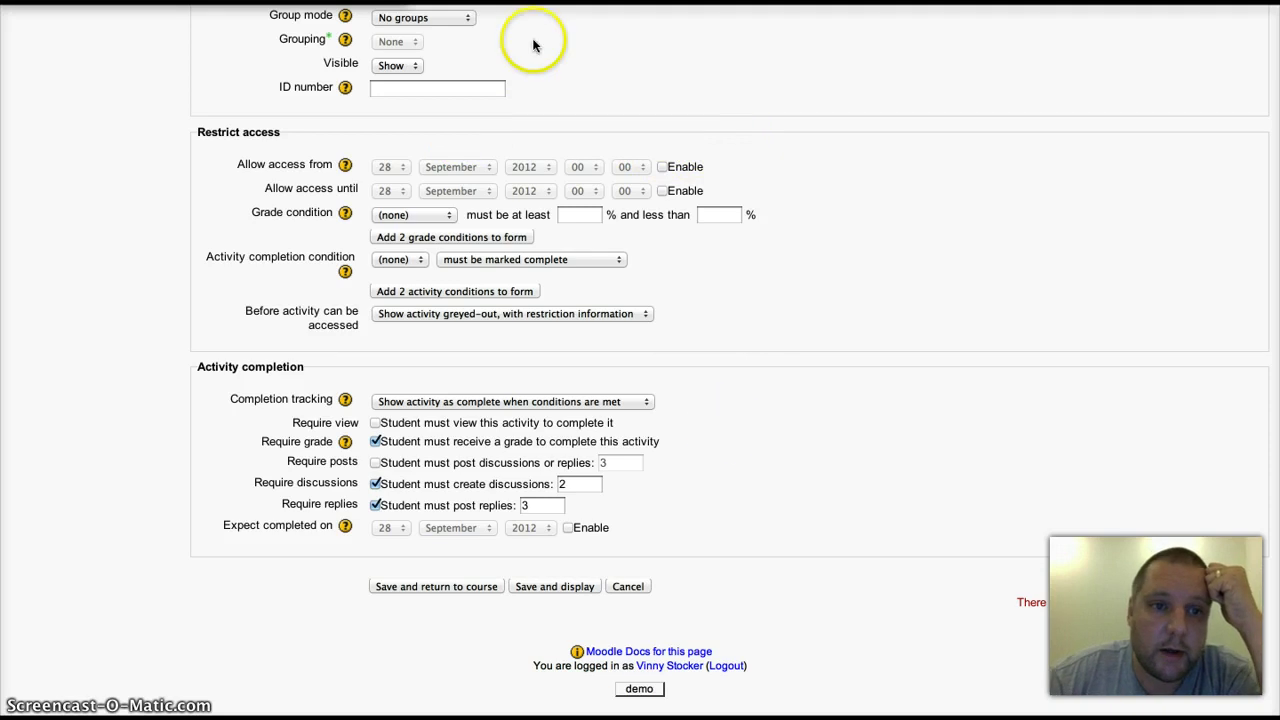
pyautogui.scroll(4, 544, 59)
pyautogui.scroll(3, 544, 59)
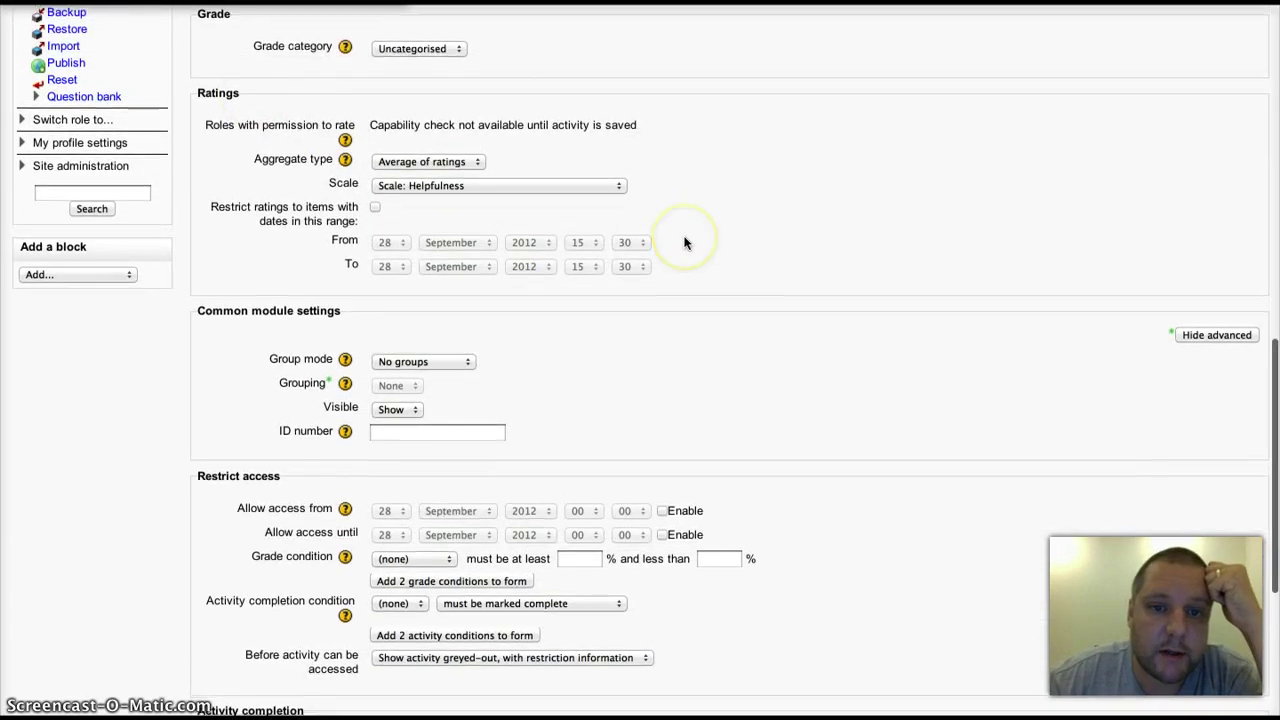
pyautogui.scroll(-7, 686, 243)
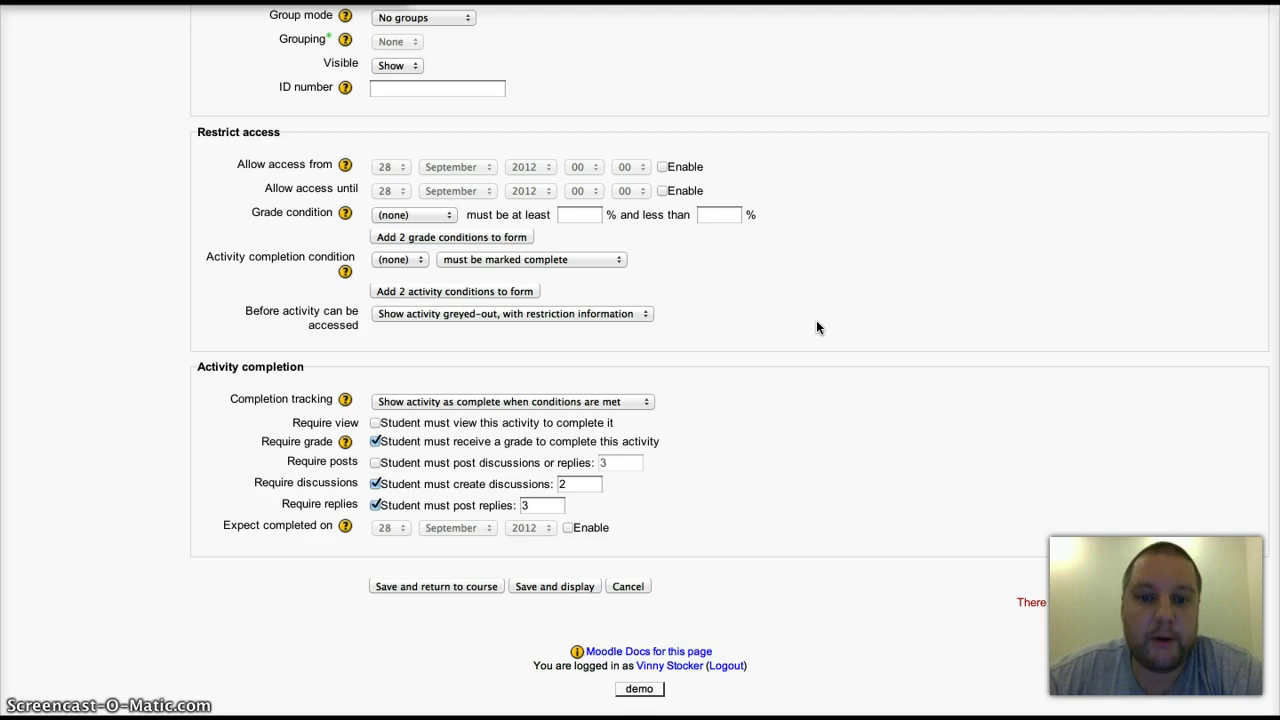
pyautogui.scroll(1, 816, 321)
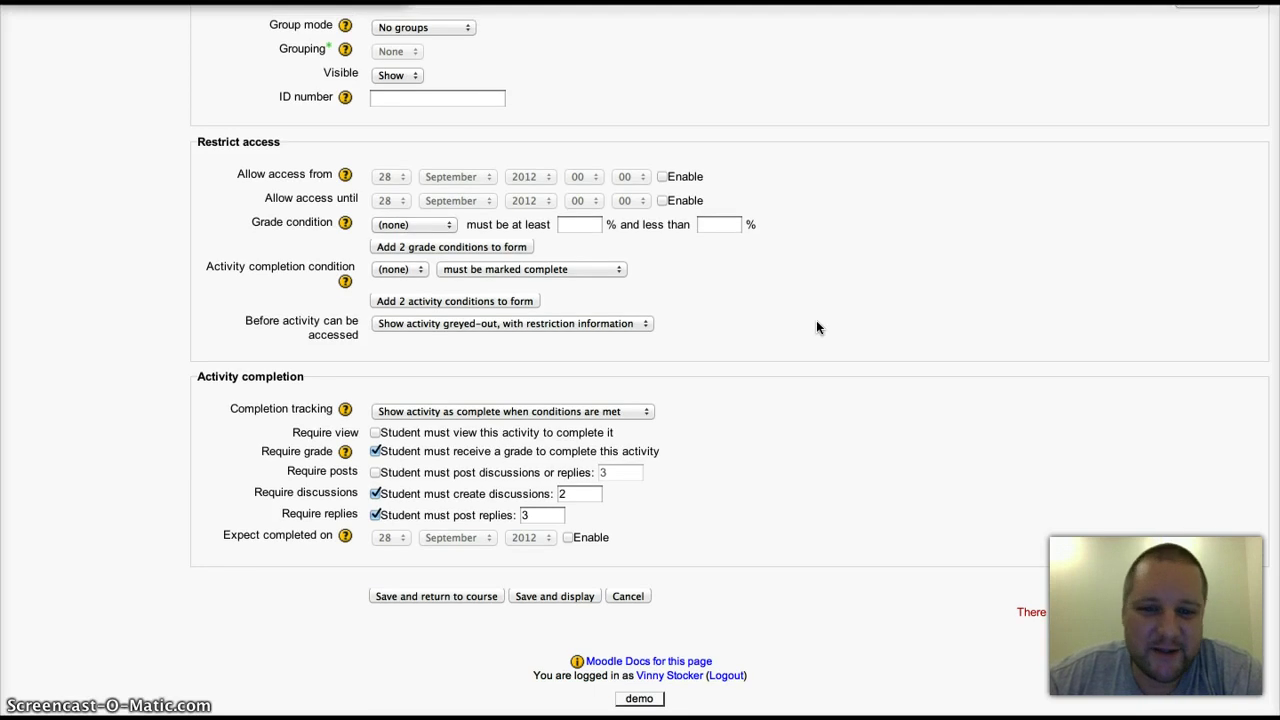